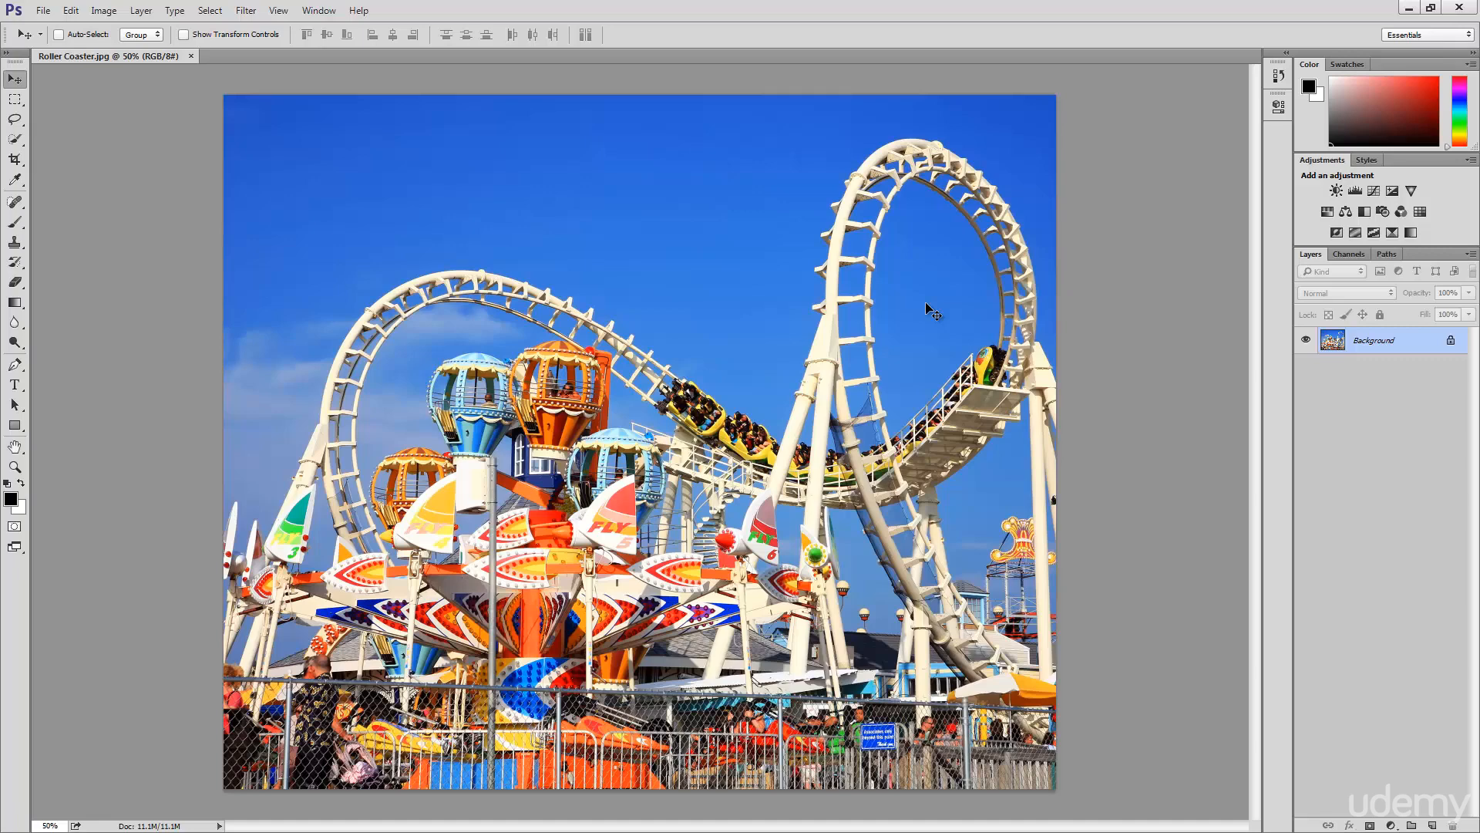
Step: Show the rulers around the roller coaster image
click(276, 11)
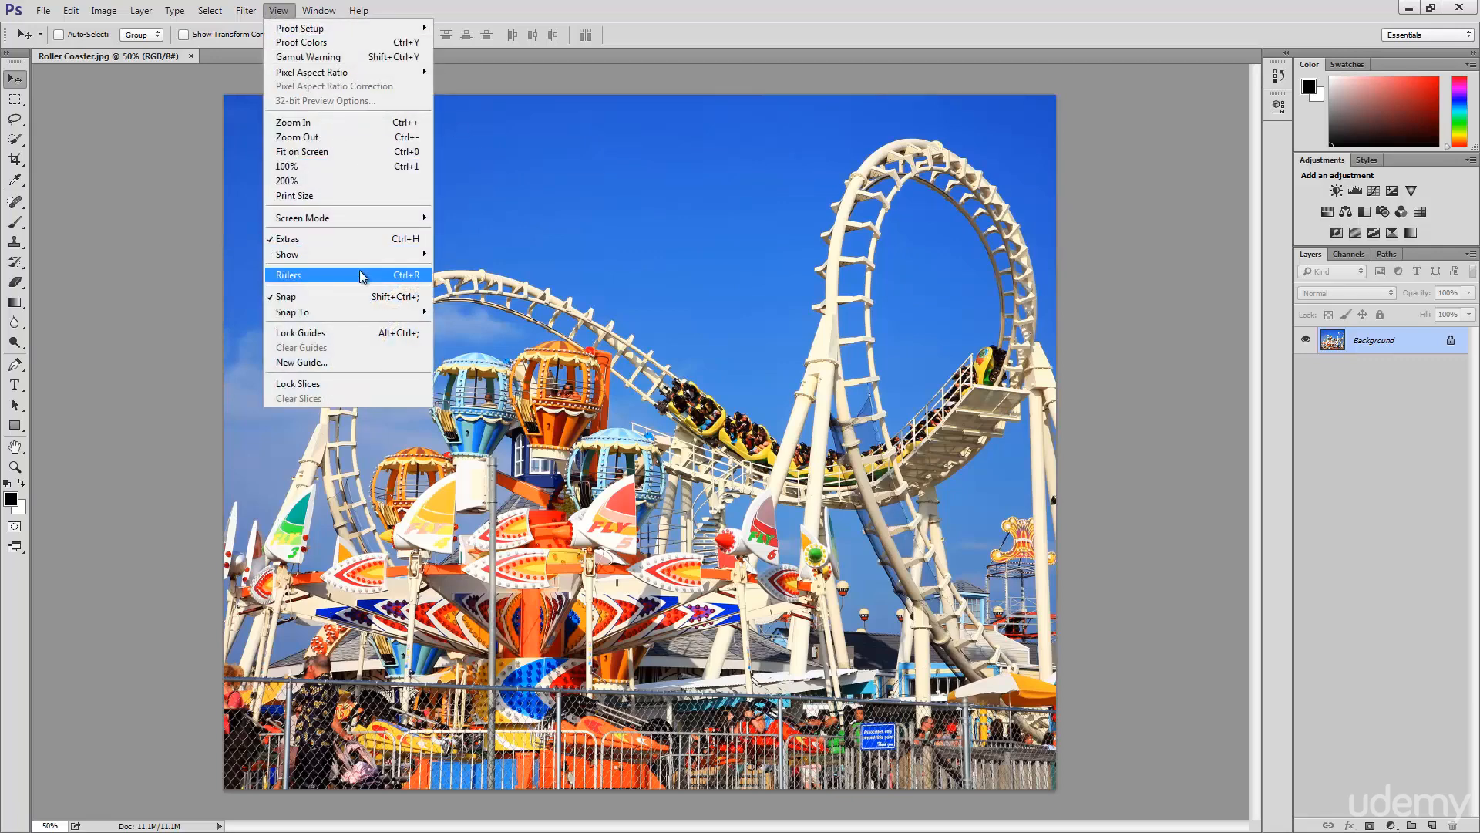
click(608, 234)
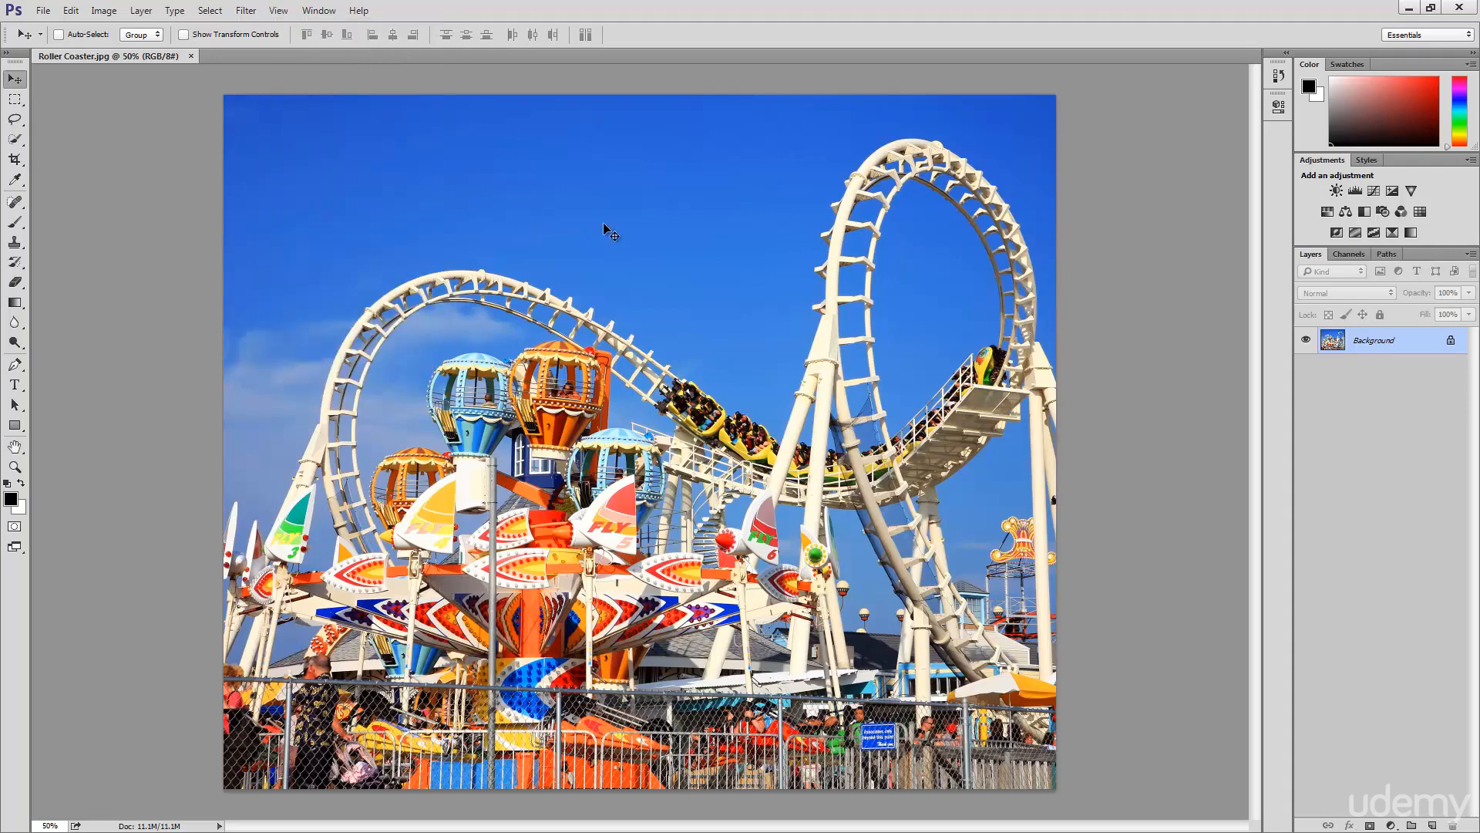
key(ctrl+r)
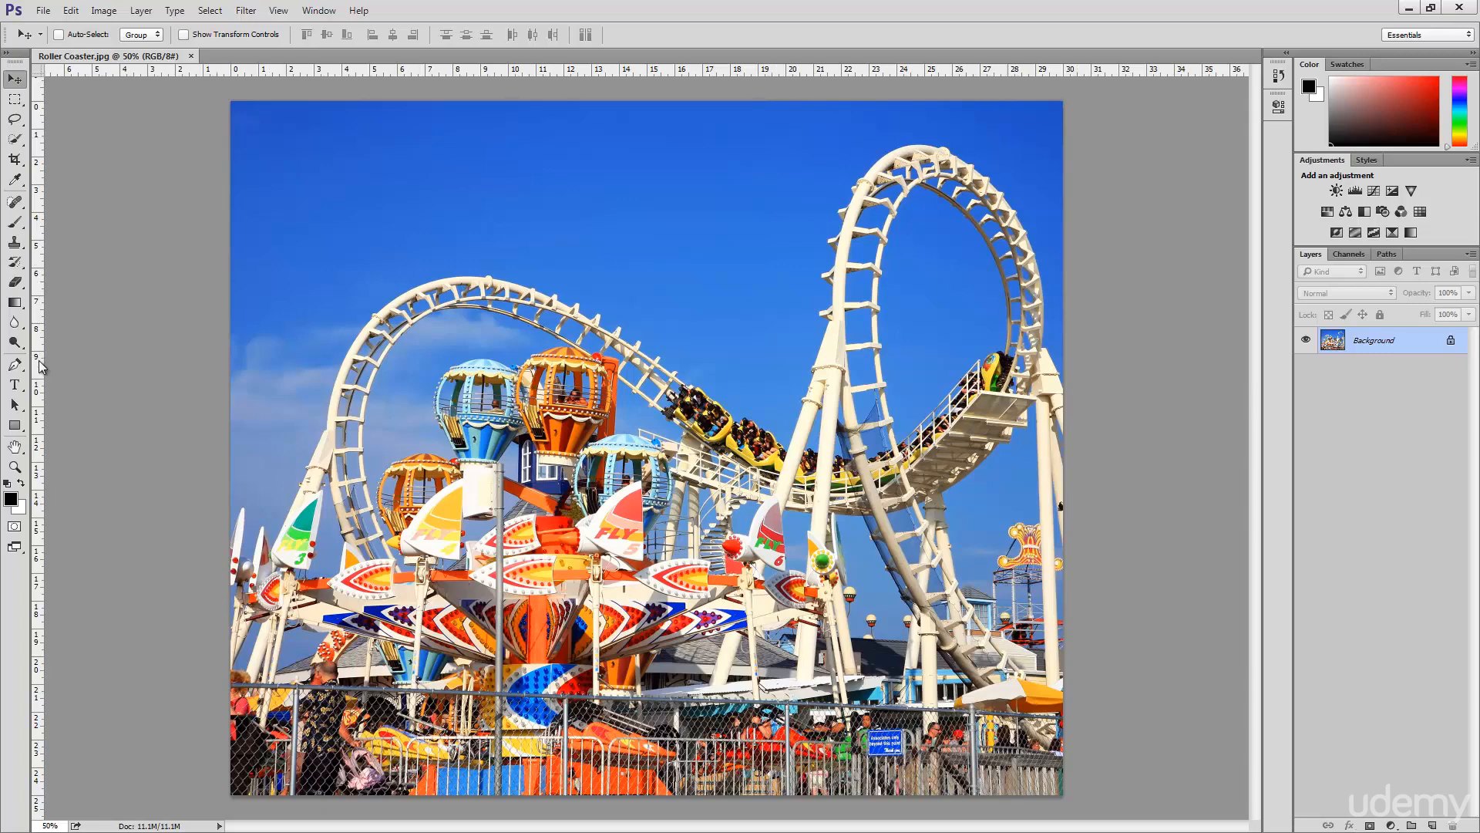
Step: Place vertical guides every 3 inches from 0 to 30, plus horizontal guides along the image's top and bottom edges
drag(39, 360, 230, 375)
drag(39, 437, 313, 443)
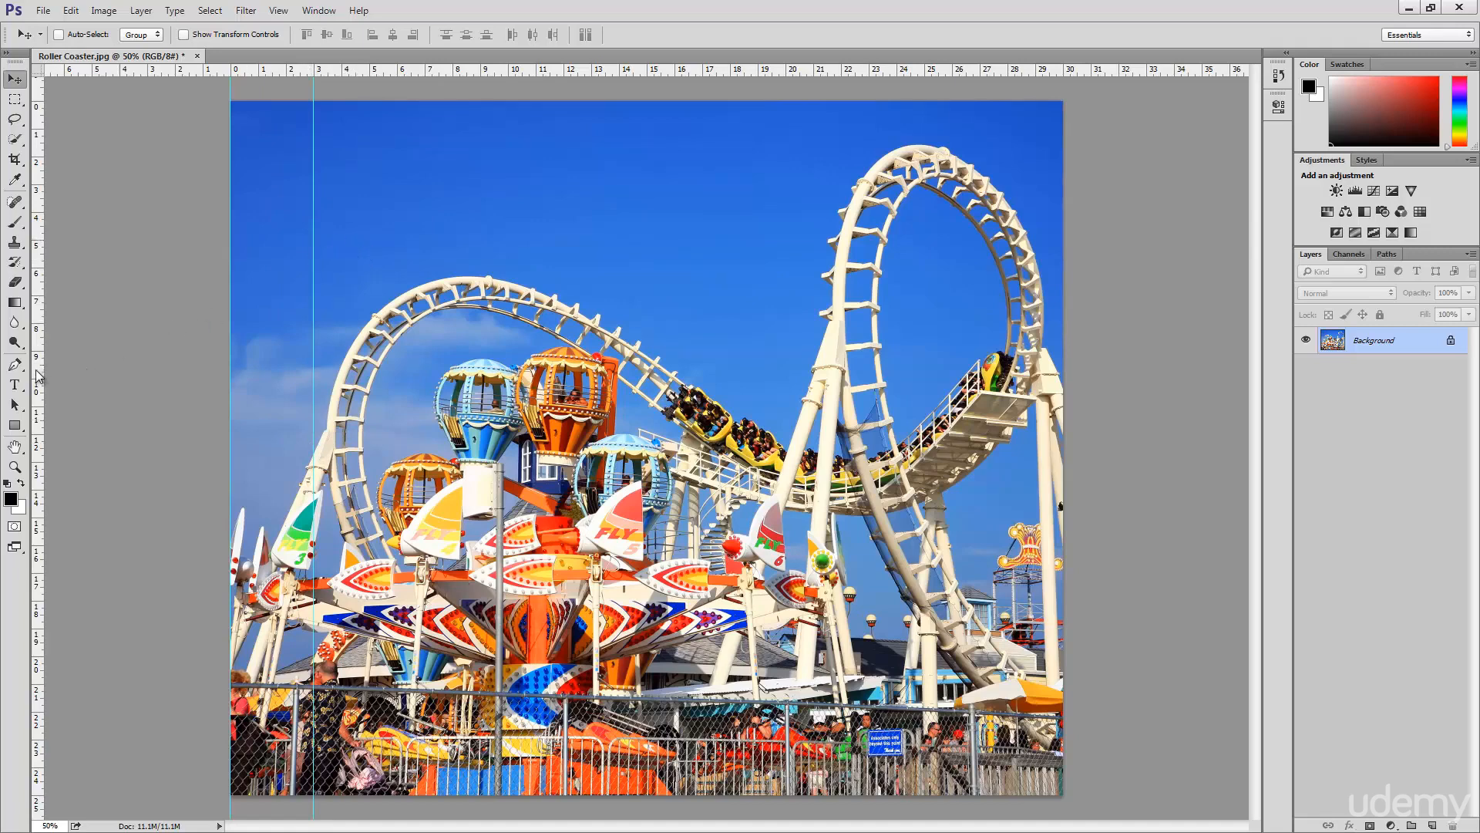
drag(37, 376, 396, 365)
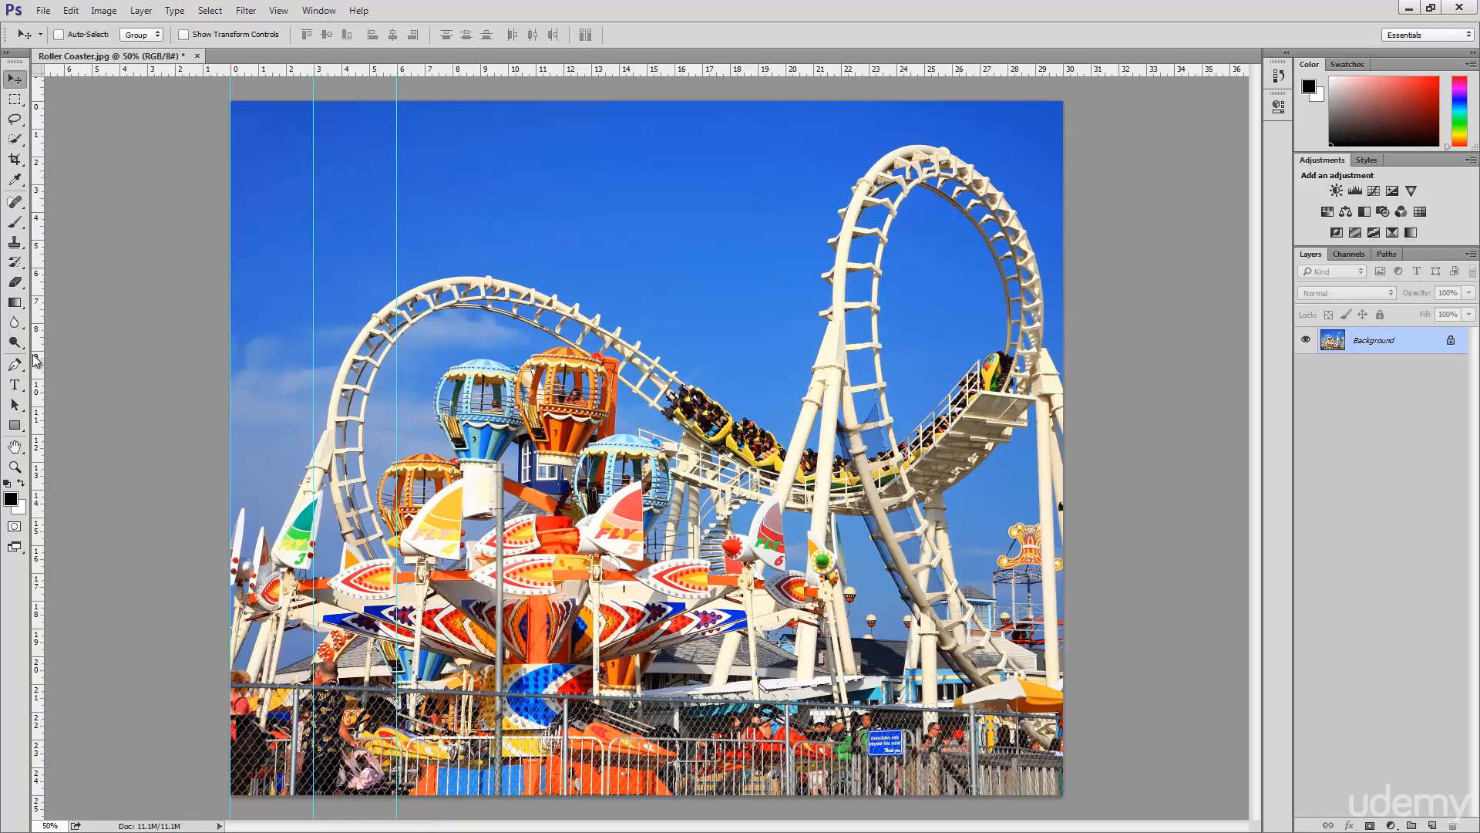
drag(36, 362, 481, 324)
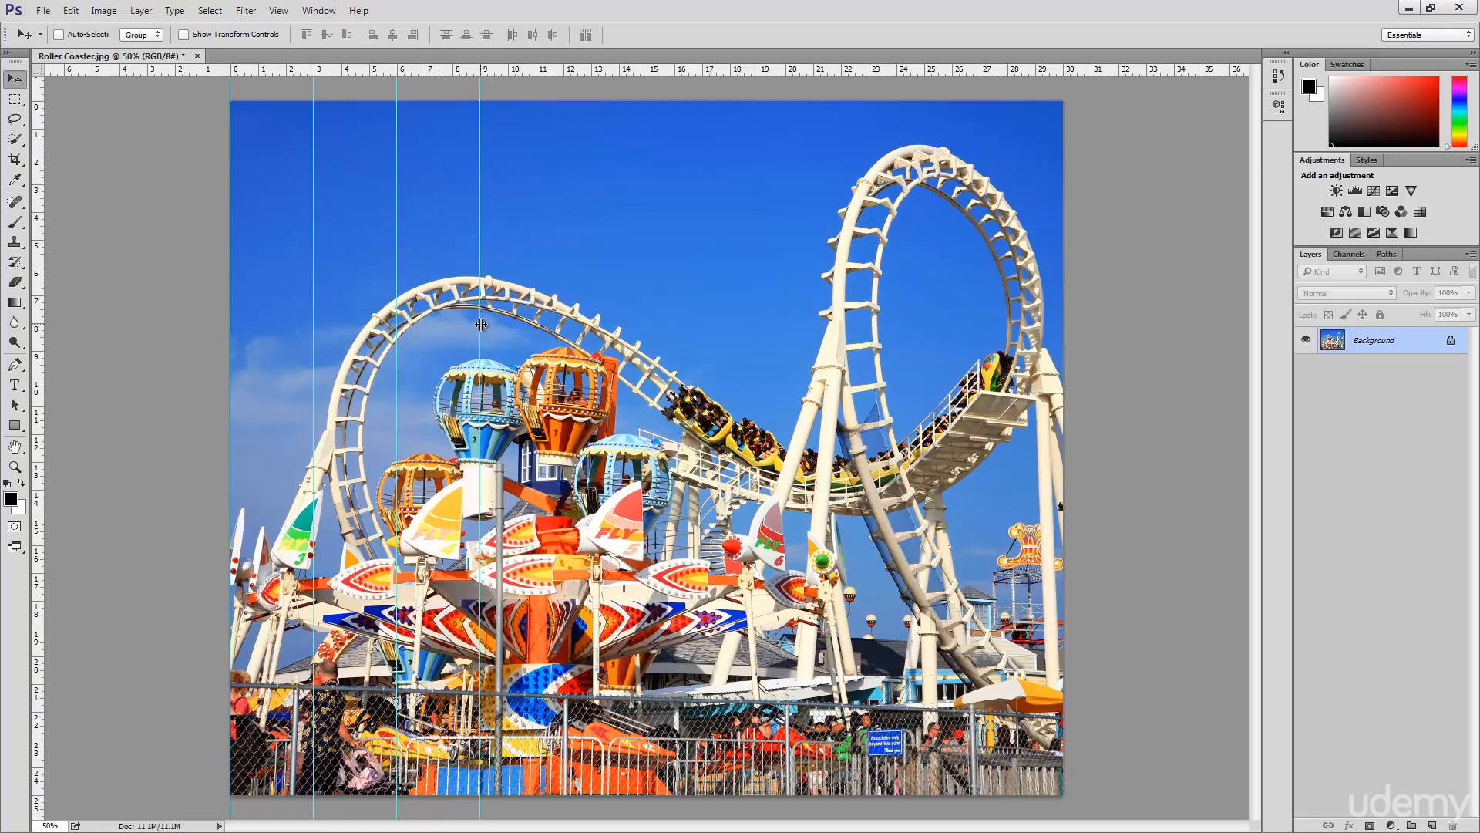
drag(40, 436, 562, 377)
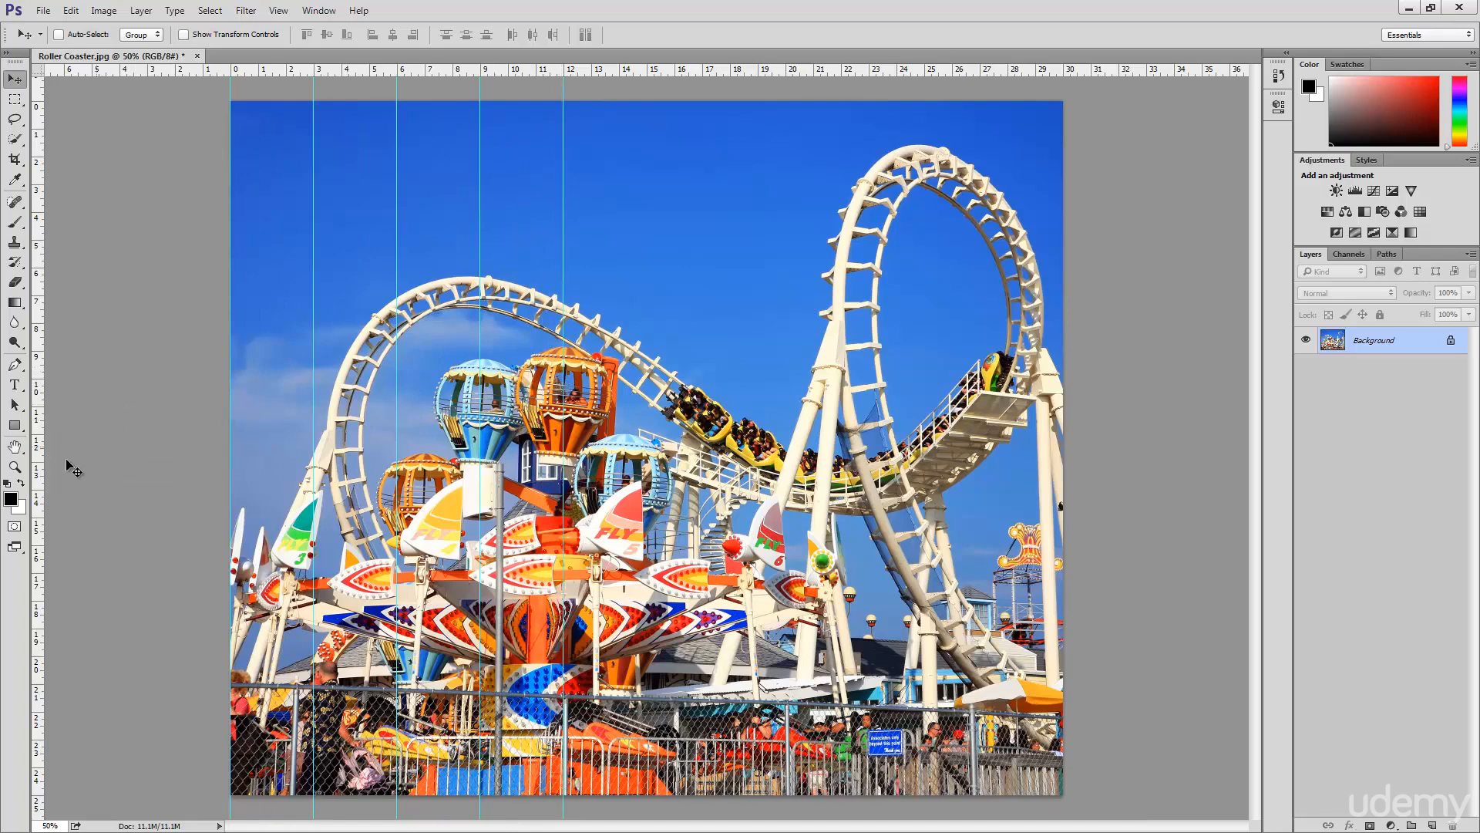
drag(43, 480, 445, 406)
drag(609, 394, 648, 394)
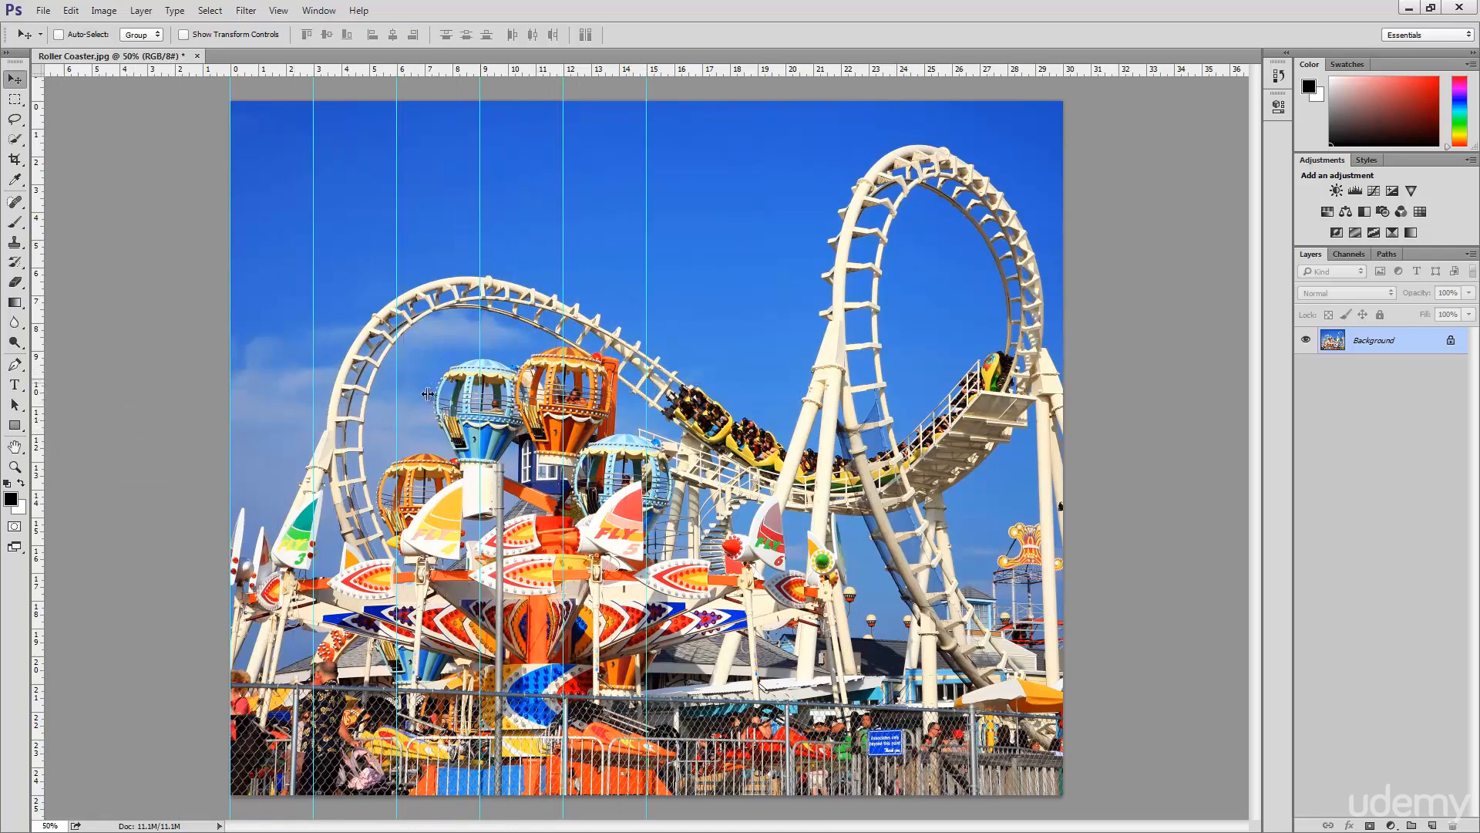
drag(40, 539, 730, 434)
drag(40, 586, 815, 453)
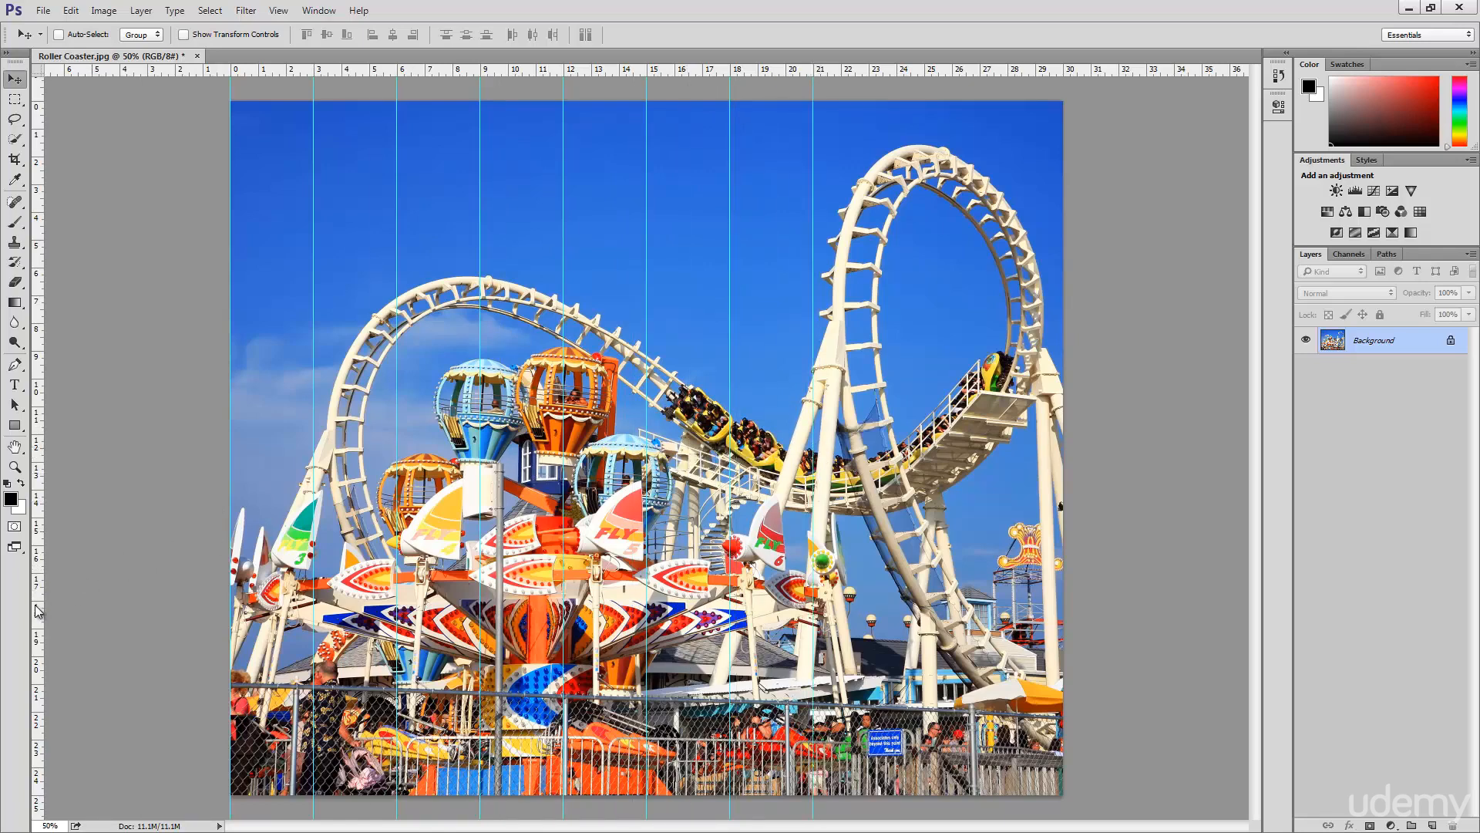
drag(40, 609, 910, 434)
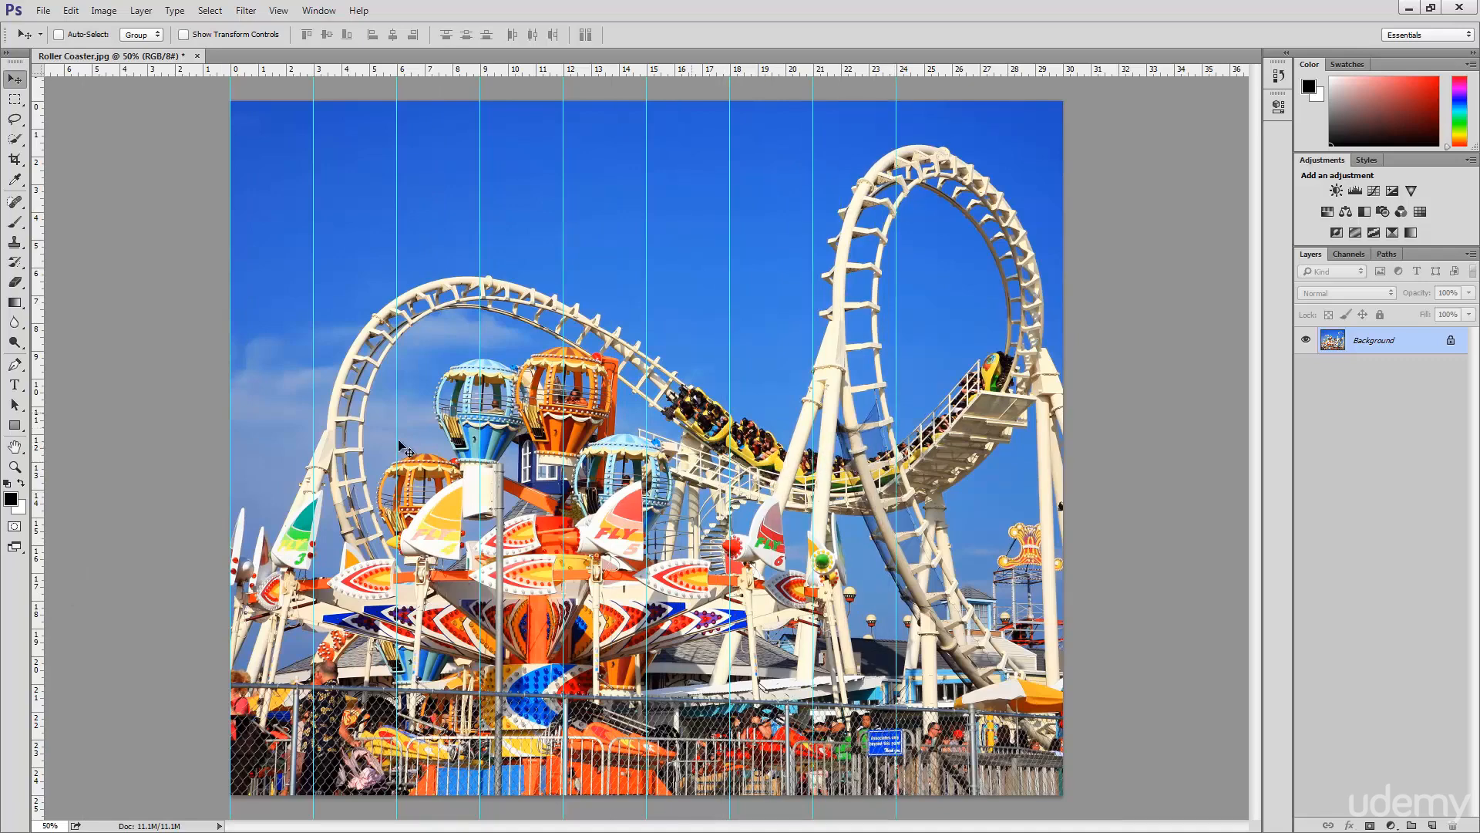
drag(36, 602, 979, 473)
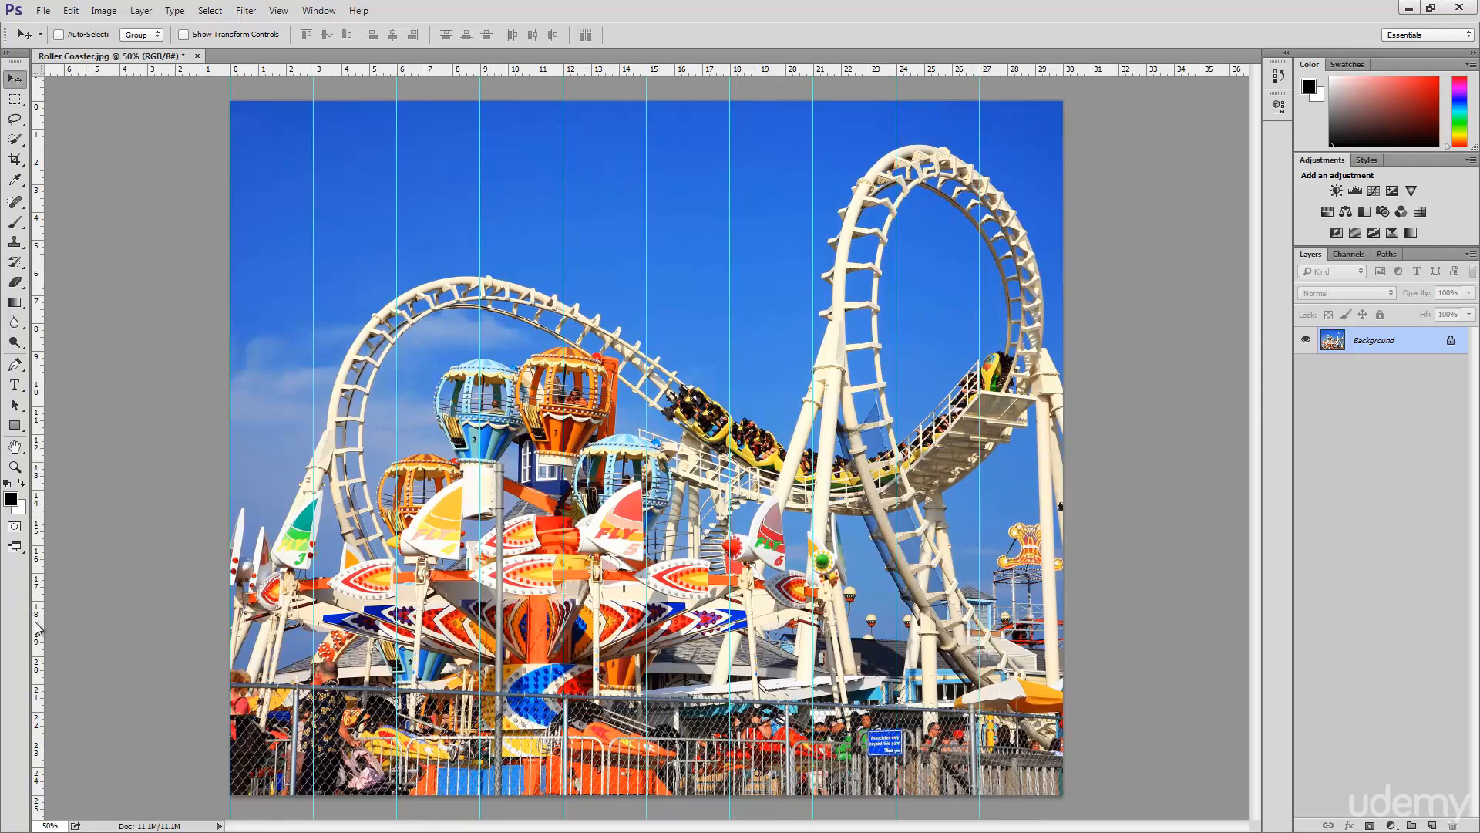
drag(38, 623, 1081, 501)
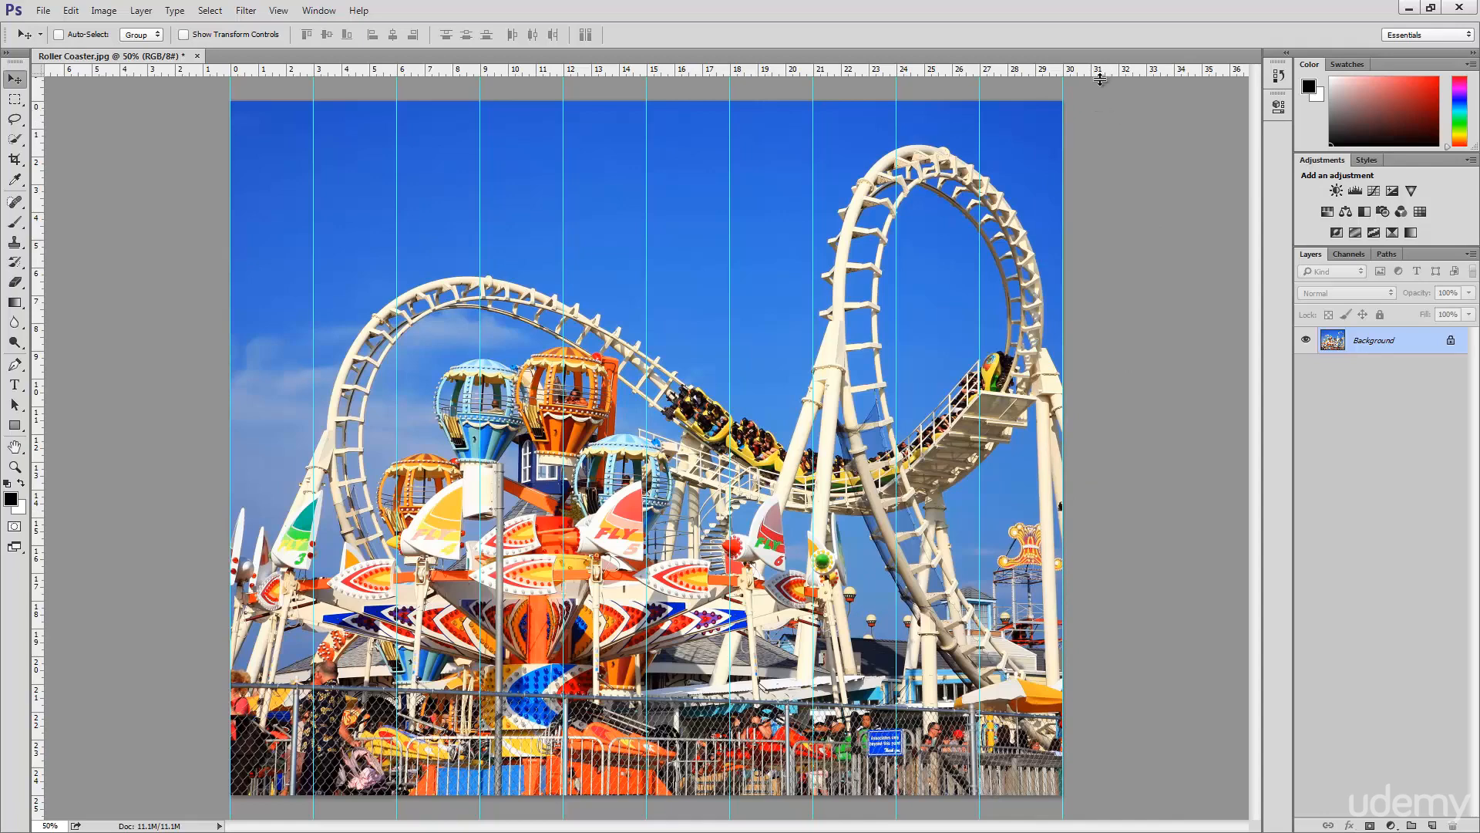
drag(1104, 71, 1100, 796)
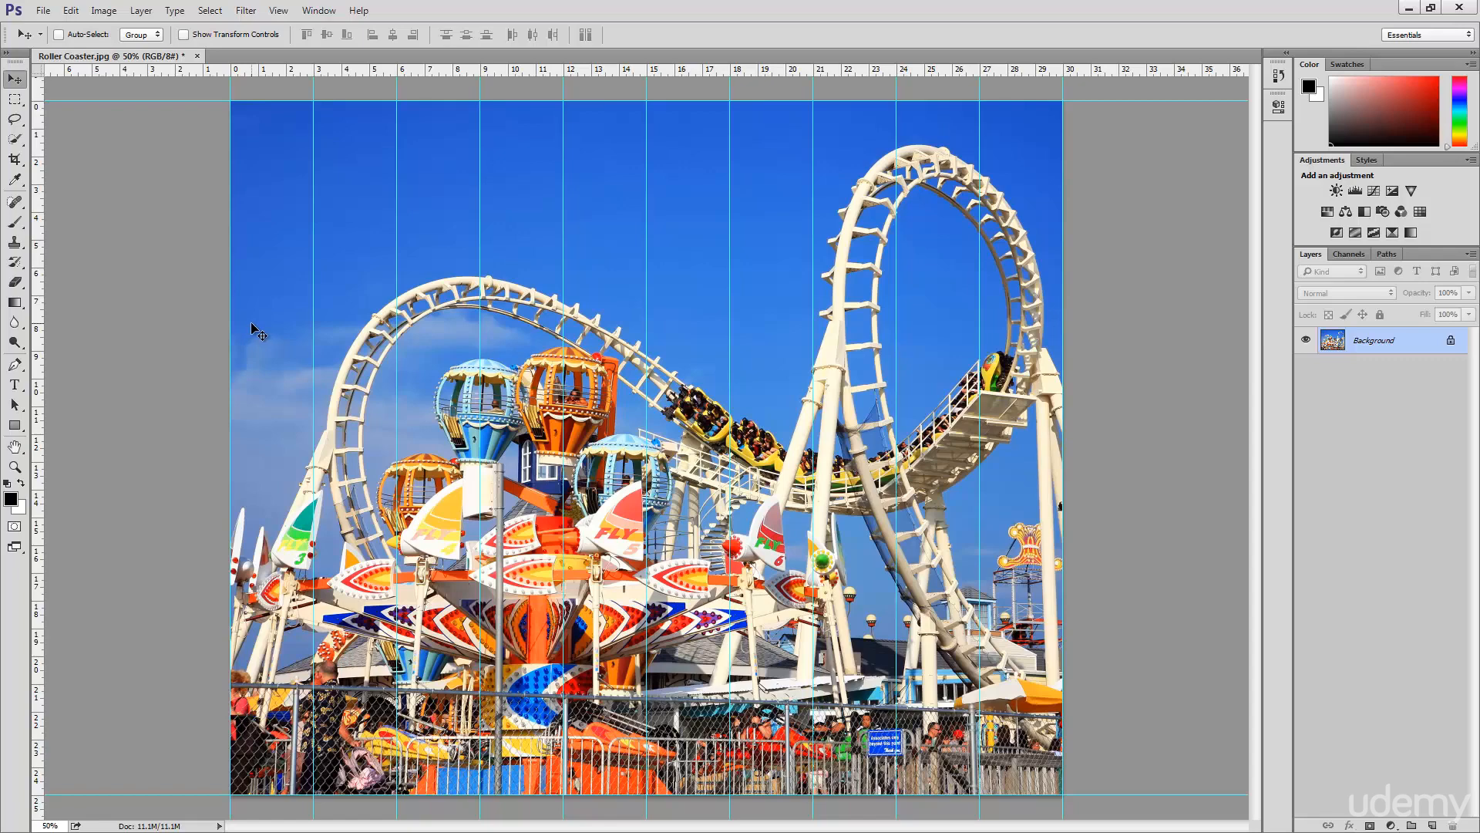
Step: Select the full-height strip between the 0 and 3 inch guides and add a Hue/Saturation adjustment layer for it
click(16, 100)
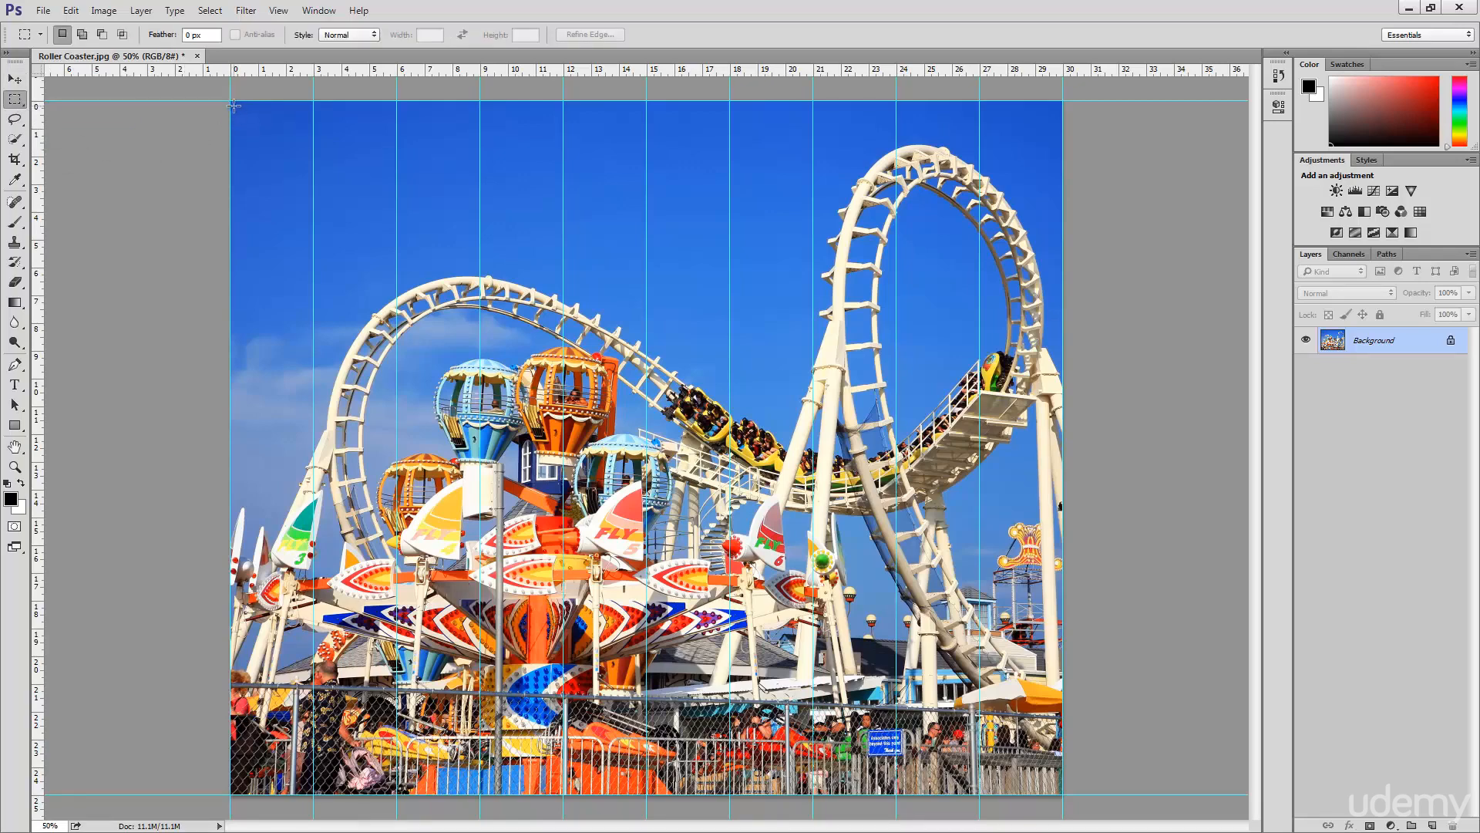
drag(234, 105, 314, 790)
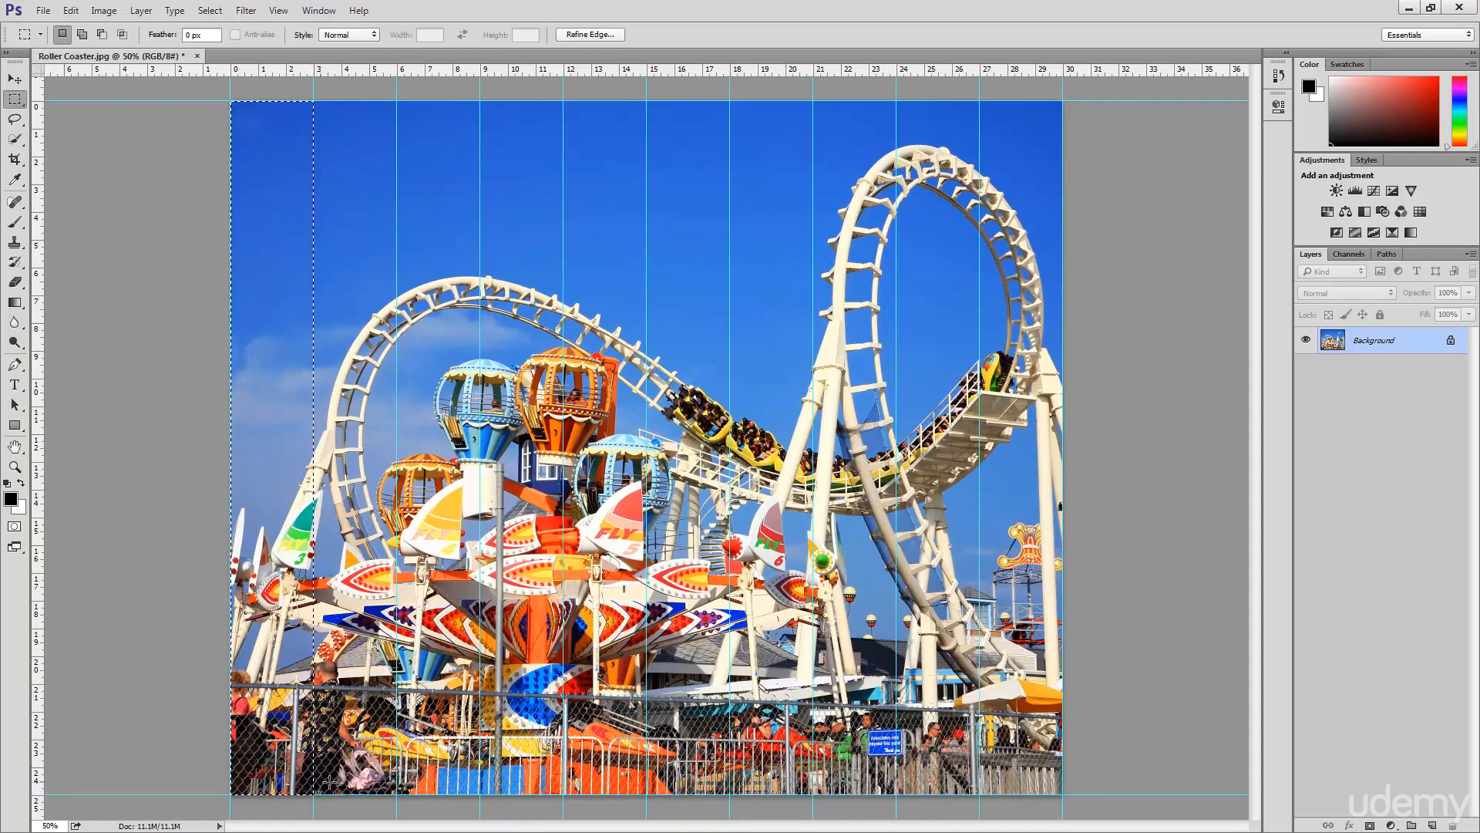
click(1392, 825)
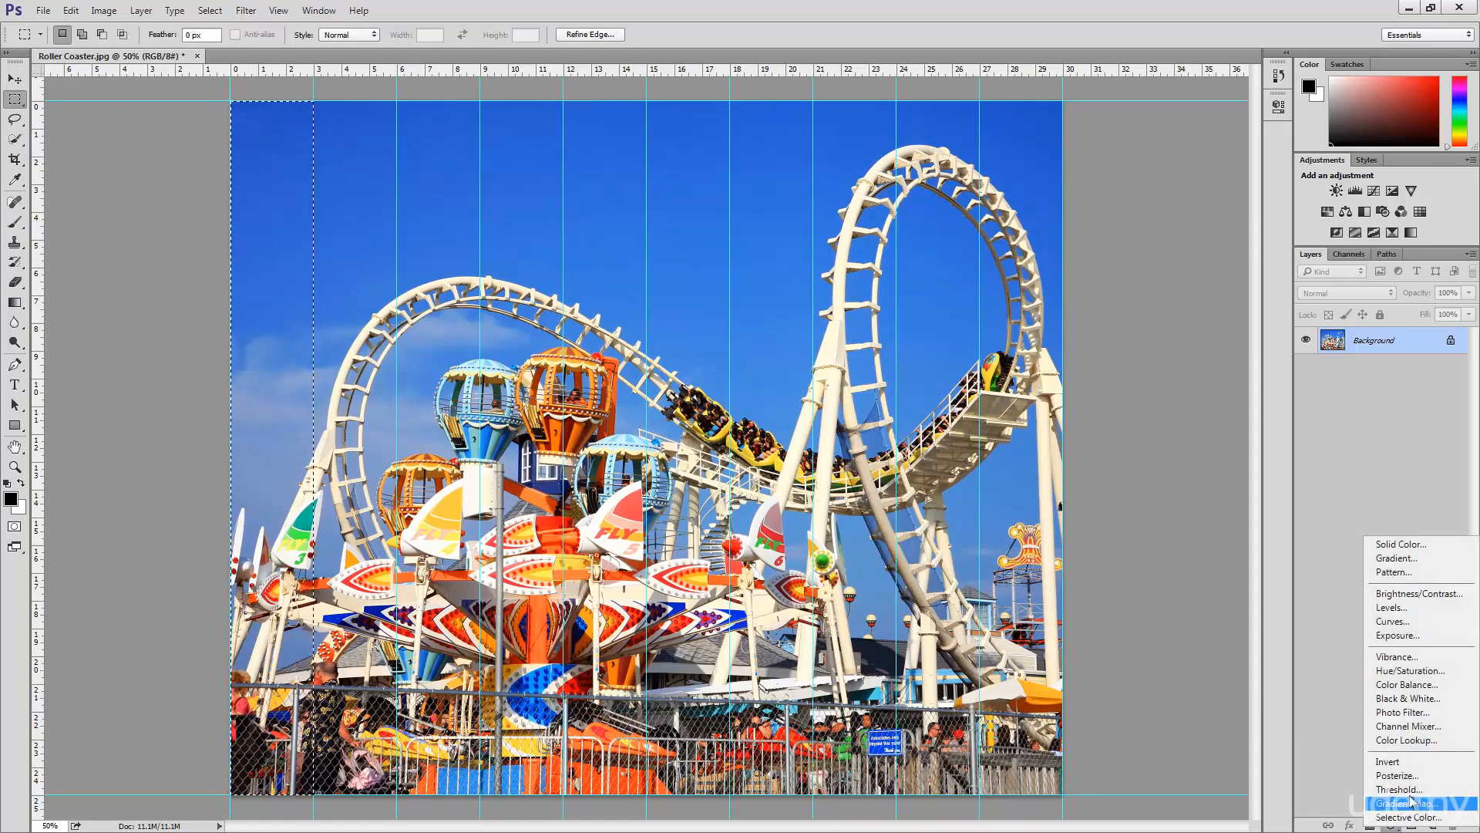
click(1454, 677)
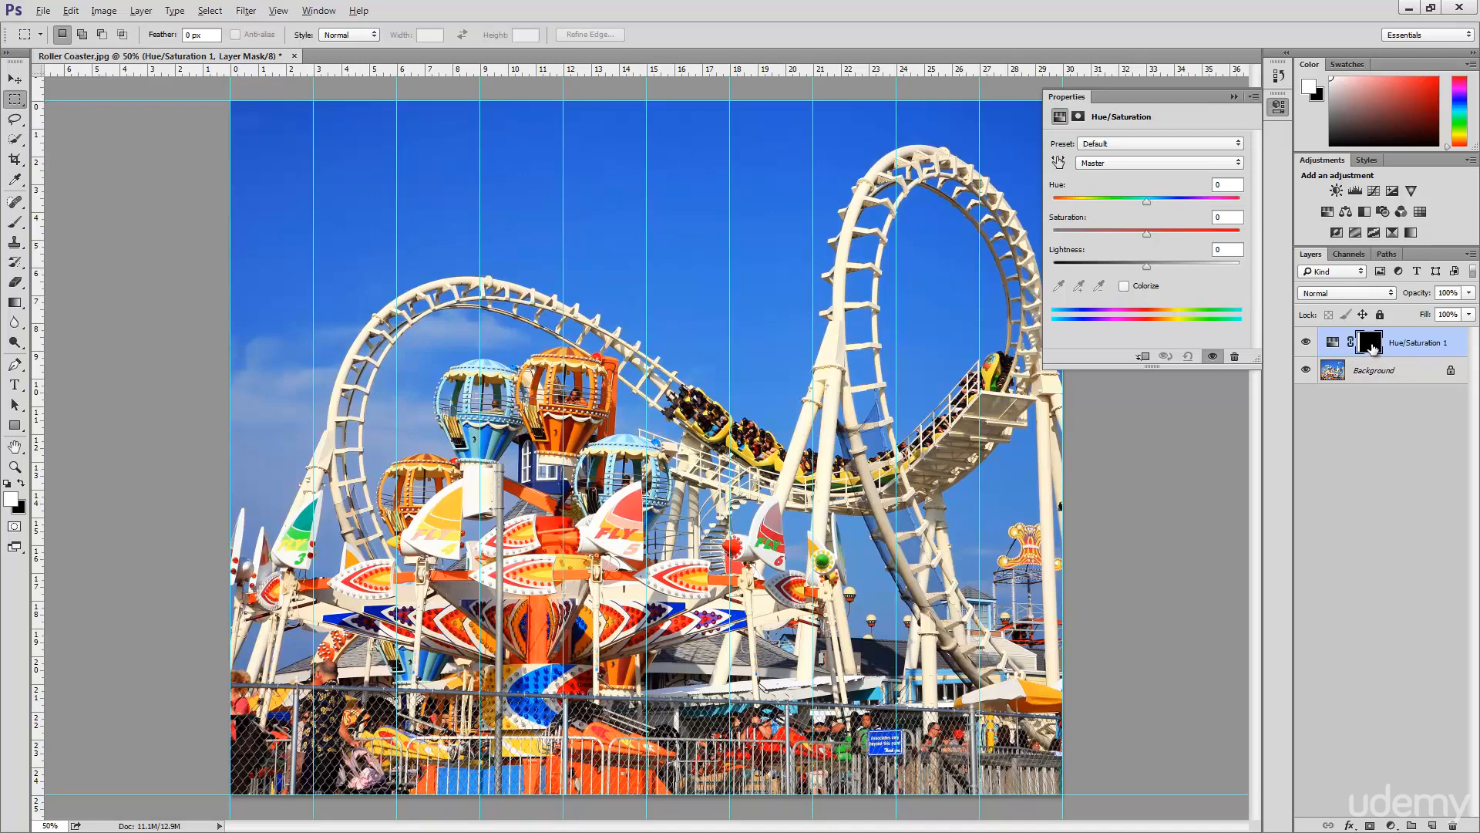
Step: View the adjustment's layer mask on its own, return to the Hue/Saturation settings, and set Saturation to -100
alt+click(1372, 348)
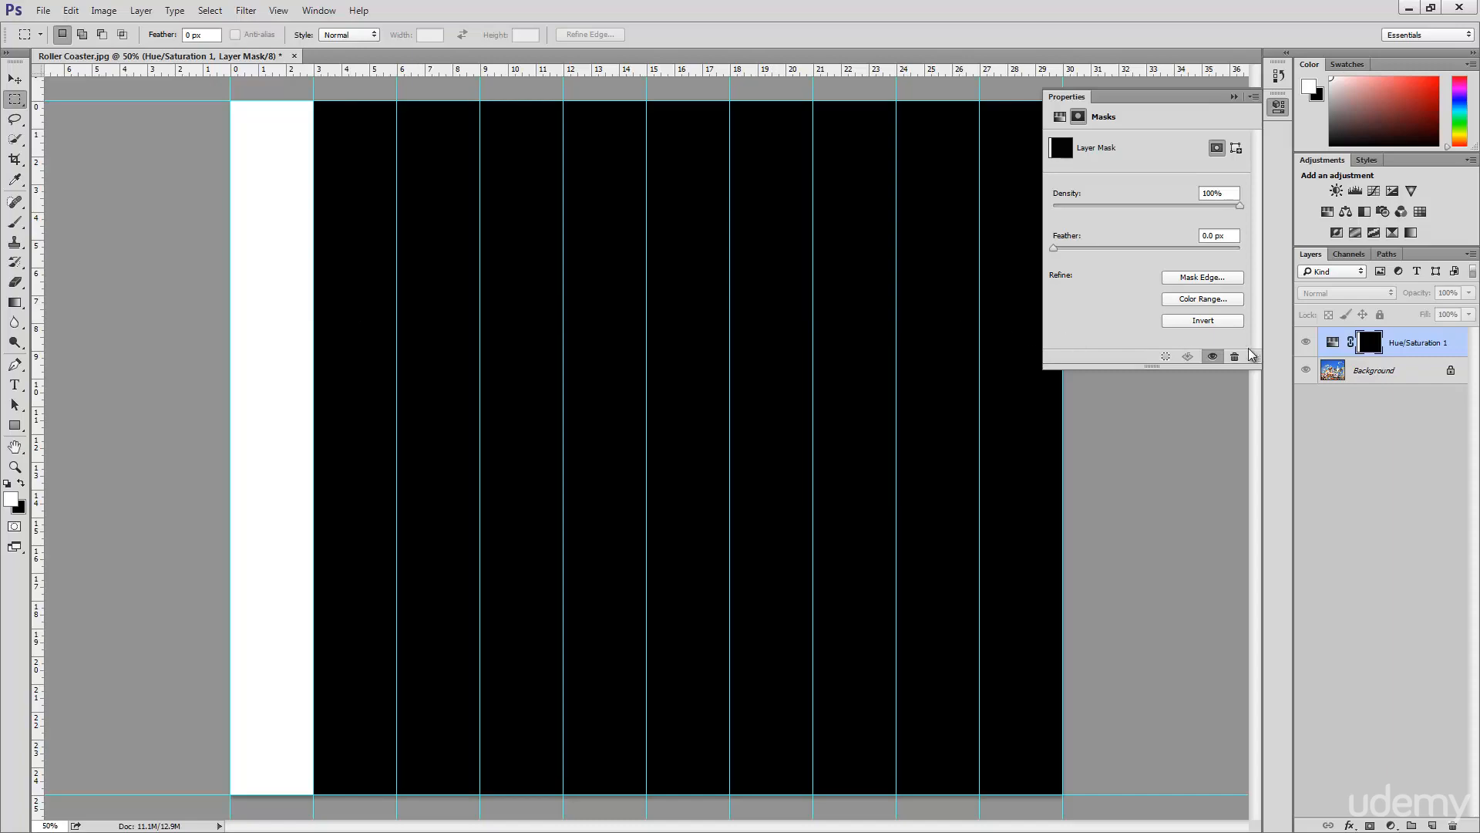
click(1331, 346)
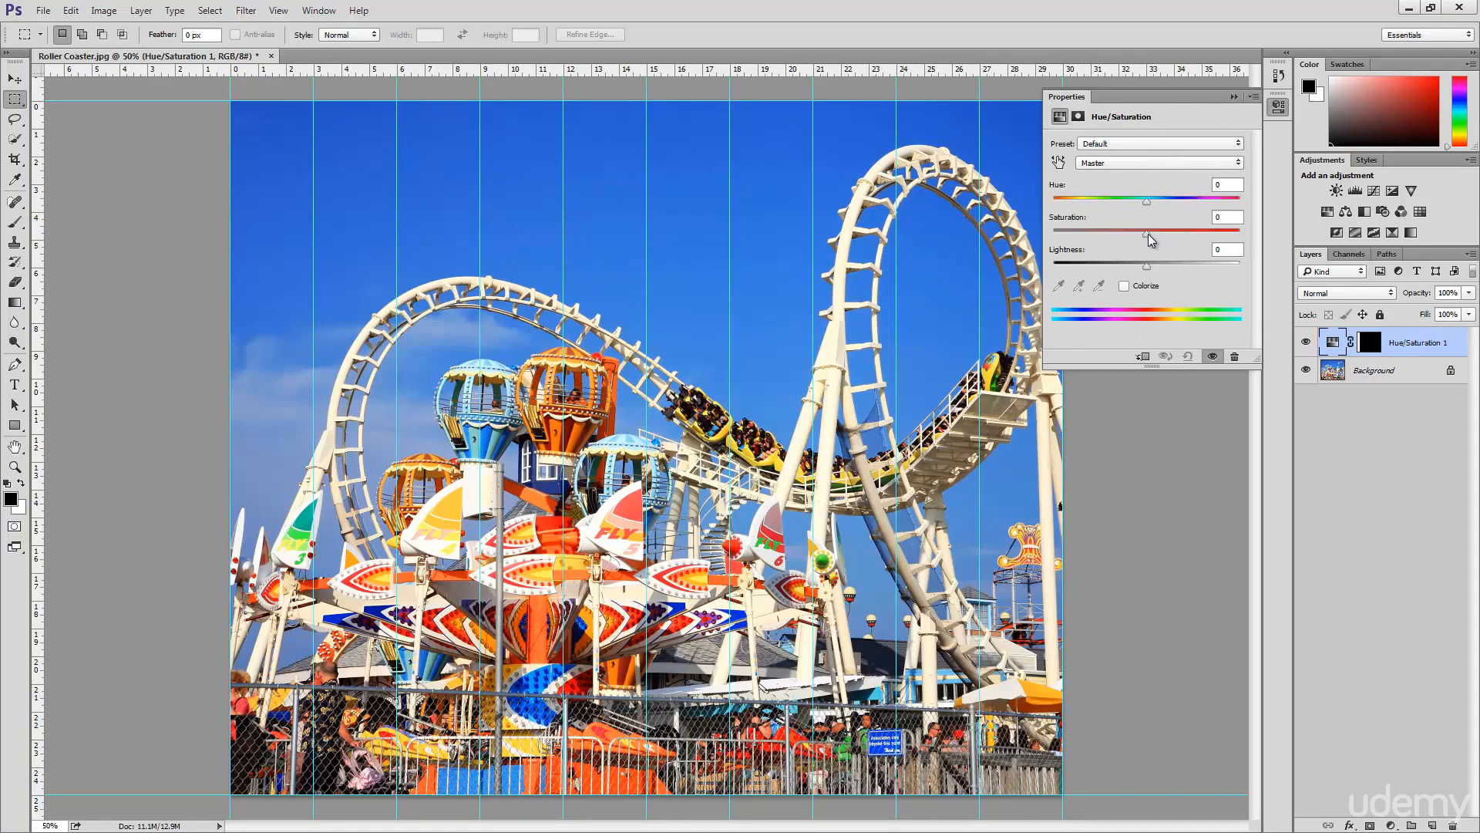
drag(1149, 234, 1061, 242)
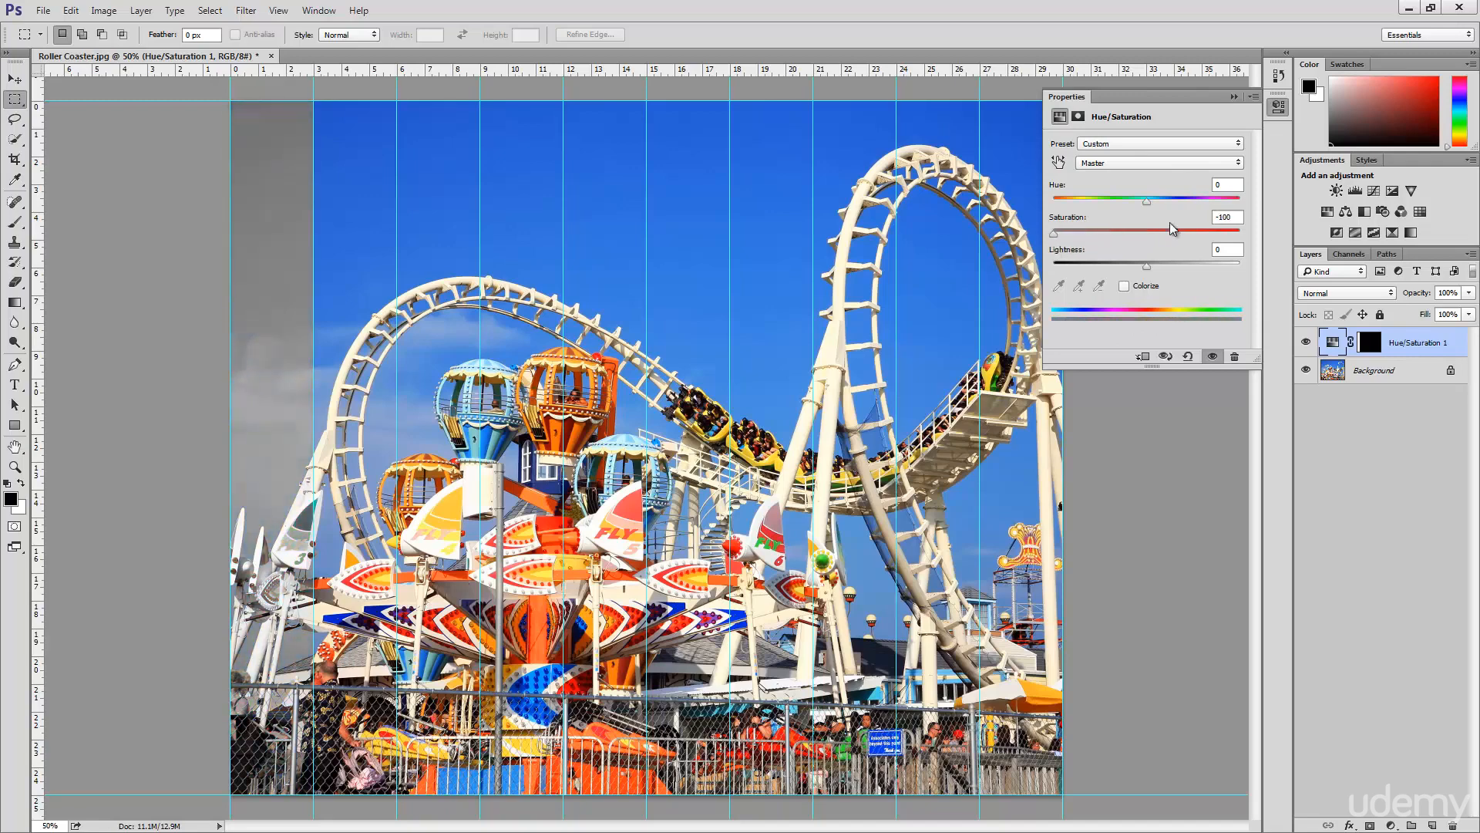
click(1207, 220)
Step: Select the full-height strip between the 3 and 6 inch guides and add a Hue/Saturation adjustment layer with Saturation -80
drag(317, 102, 397, 794)
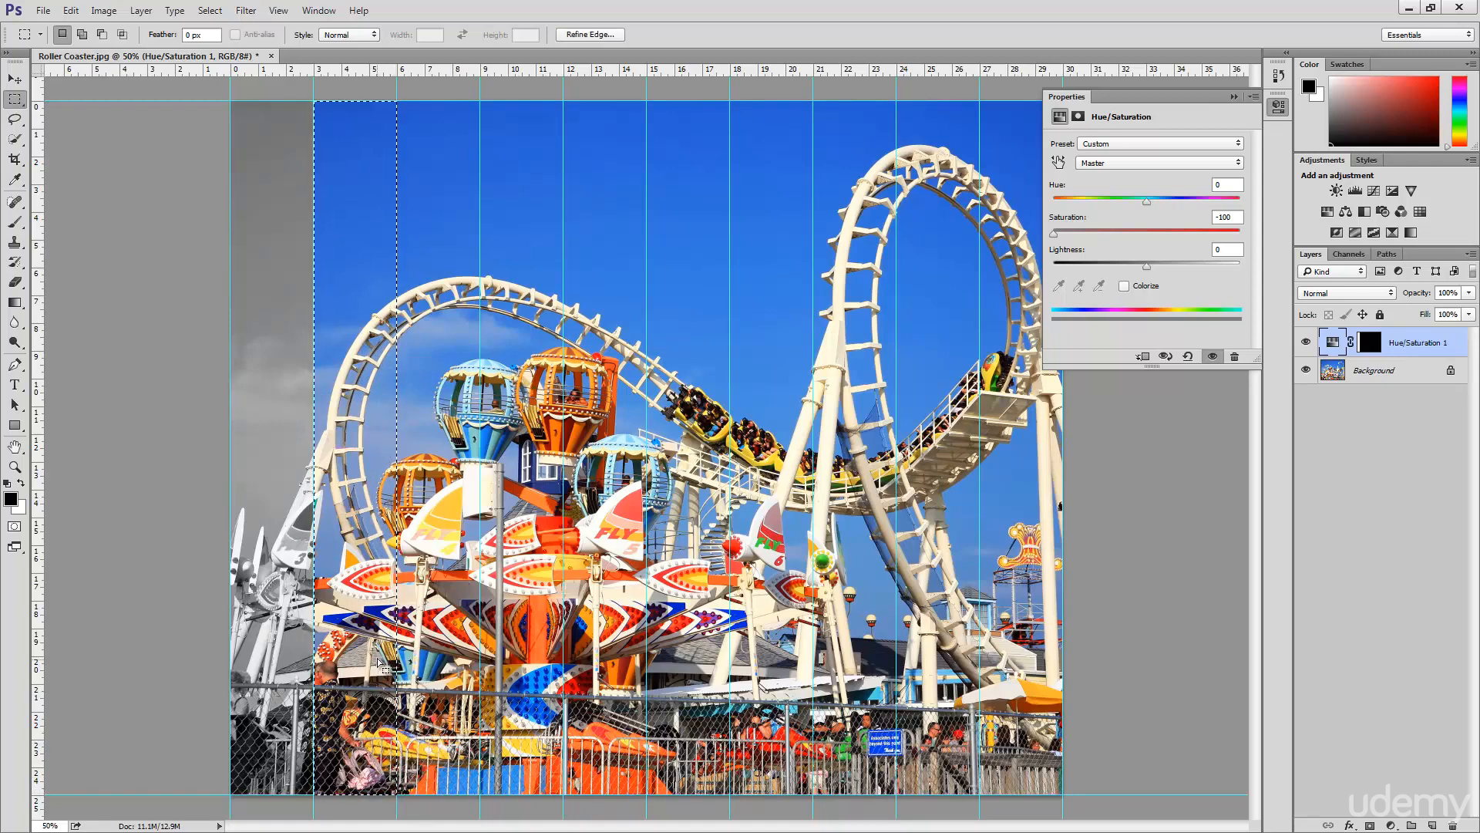
click(1393, 825)
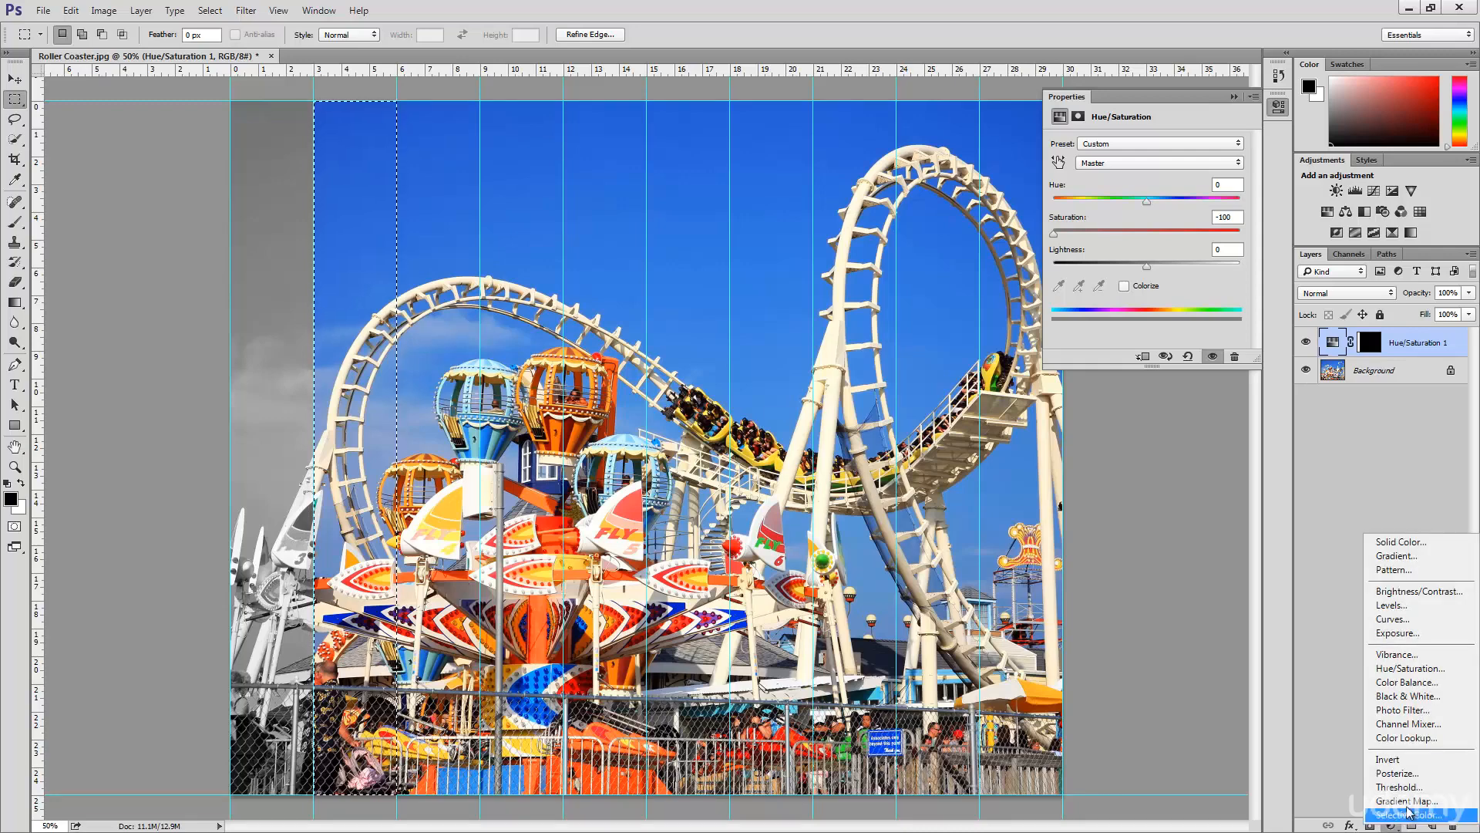
click(1430, 670)
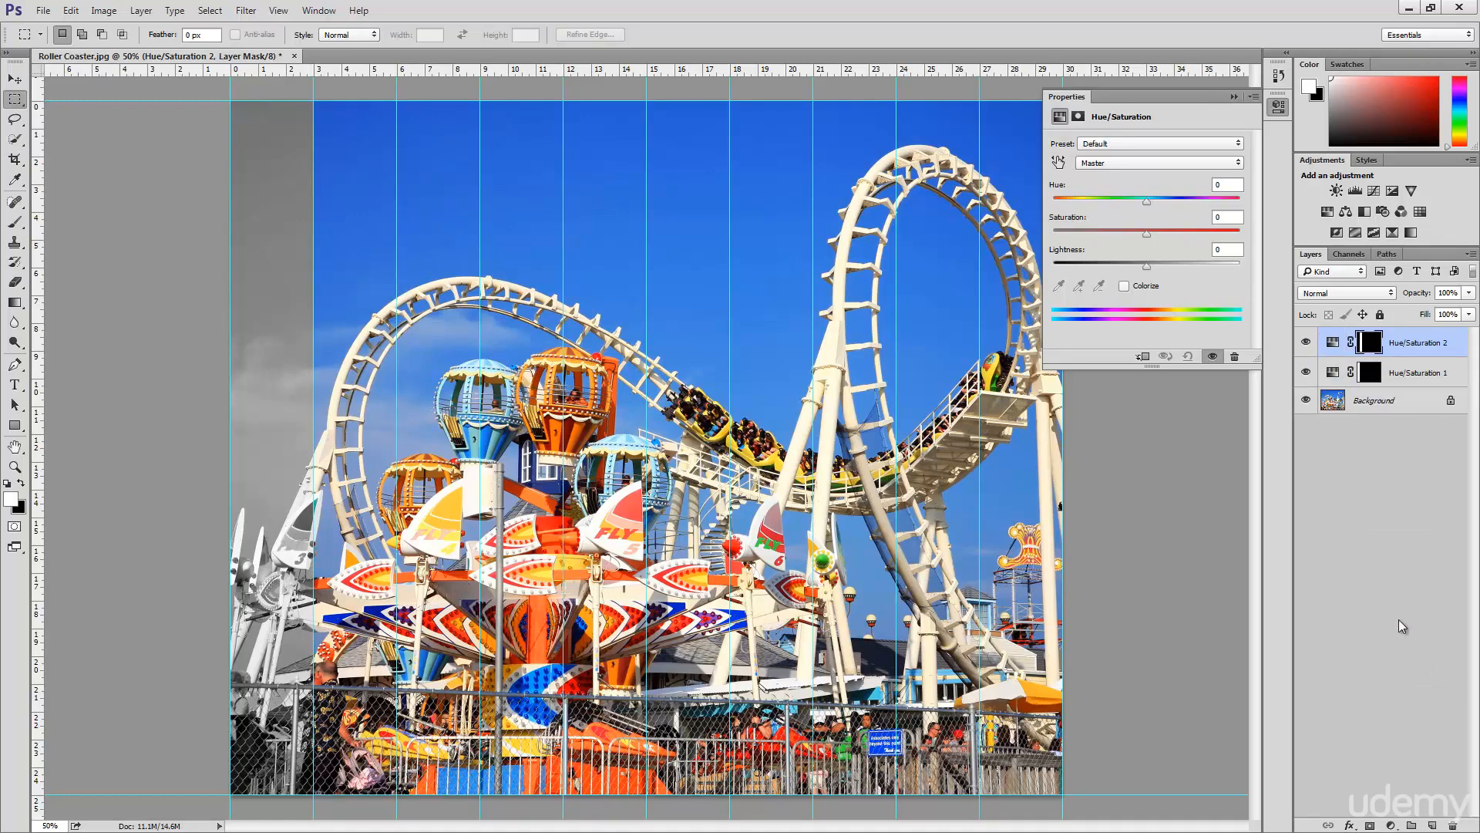
drag(1145, 234, 1072, 251)
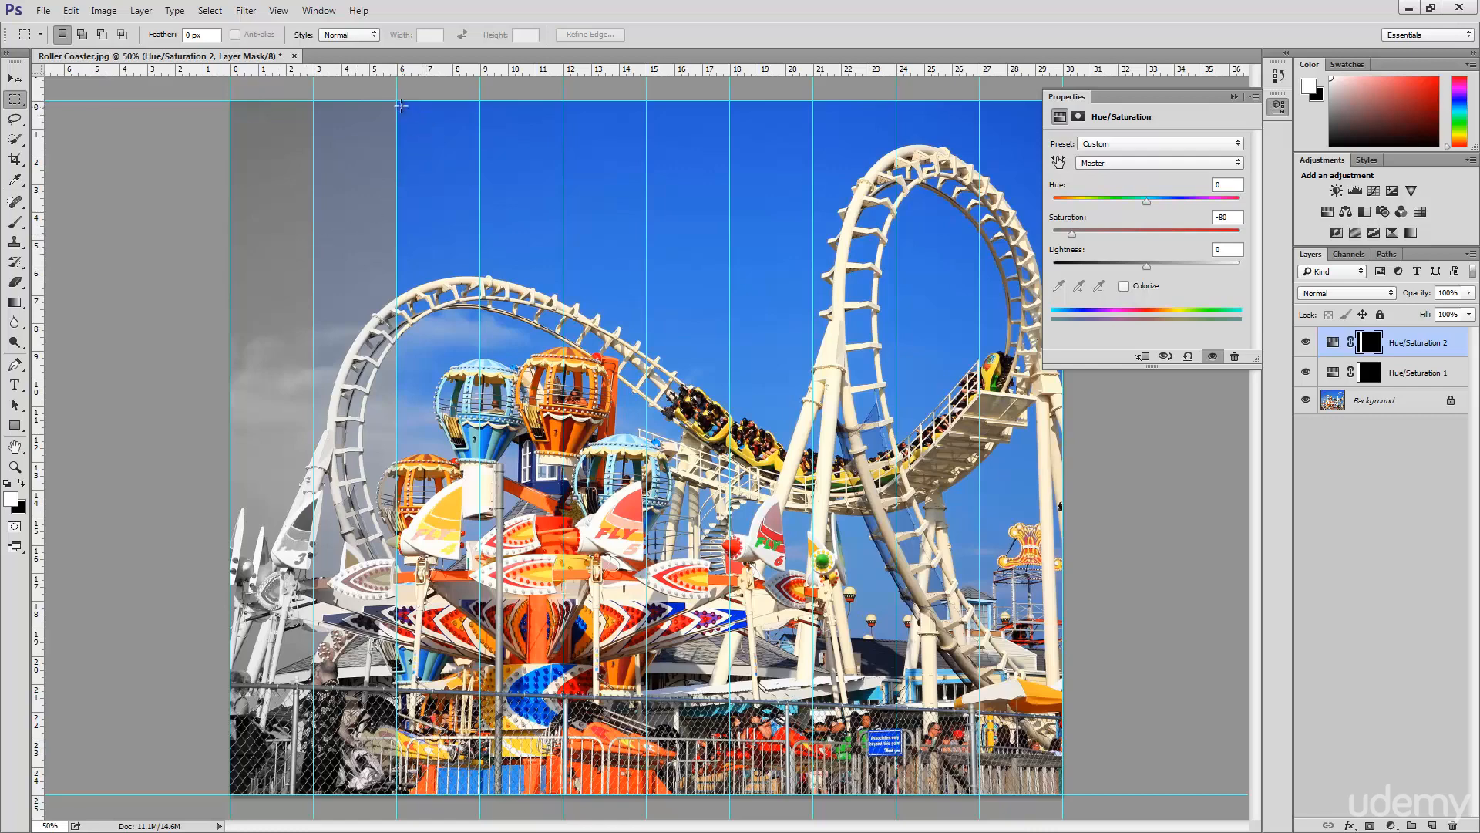
Step: Select the full-height strip between the 6 and 9 inch guides and add a Hue/Saturation adjustment layer with Saturation -60
drag(397, 101, 480, 794)
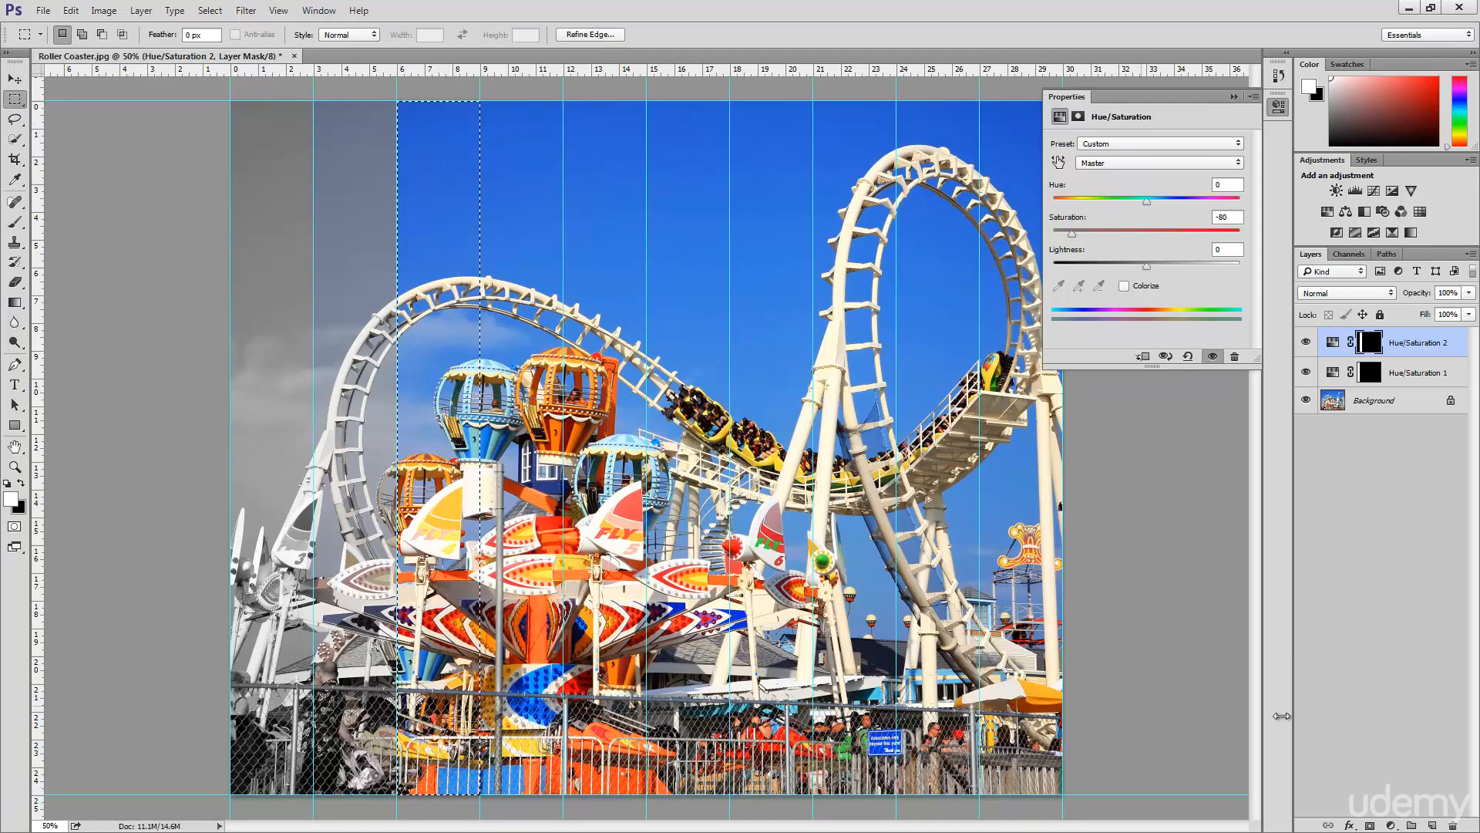
click(1391, 824)
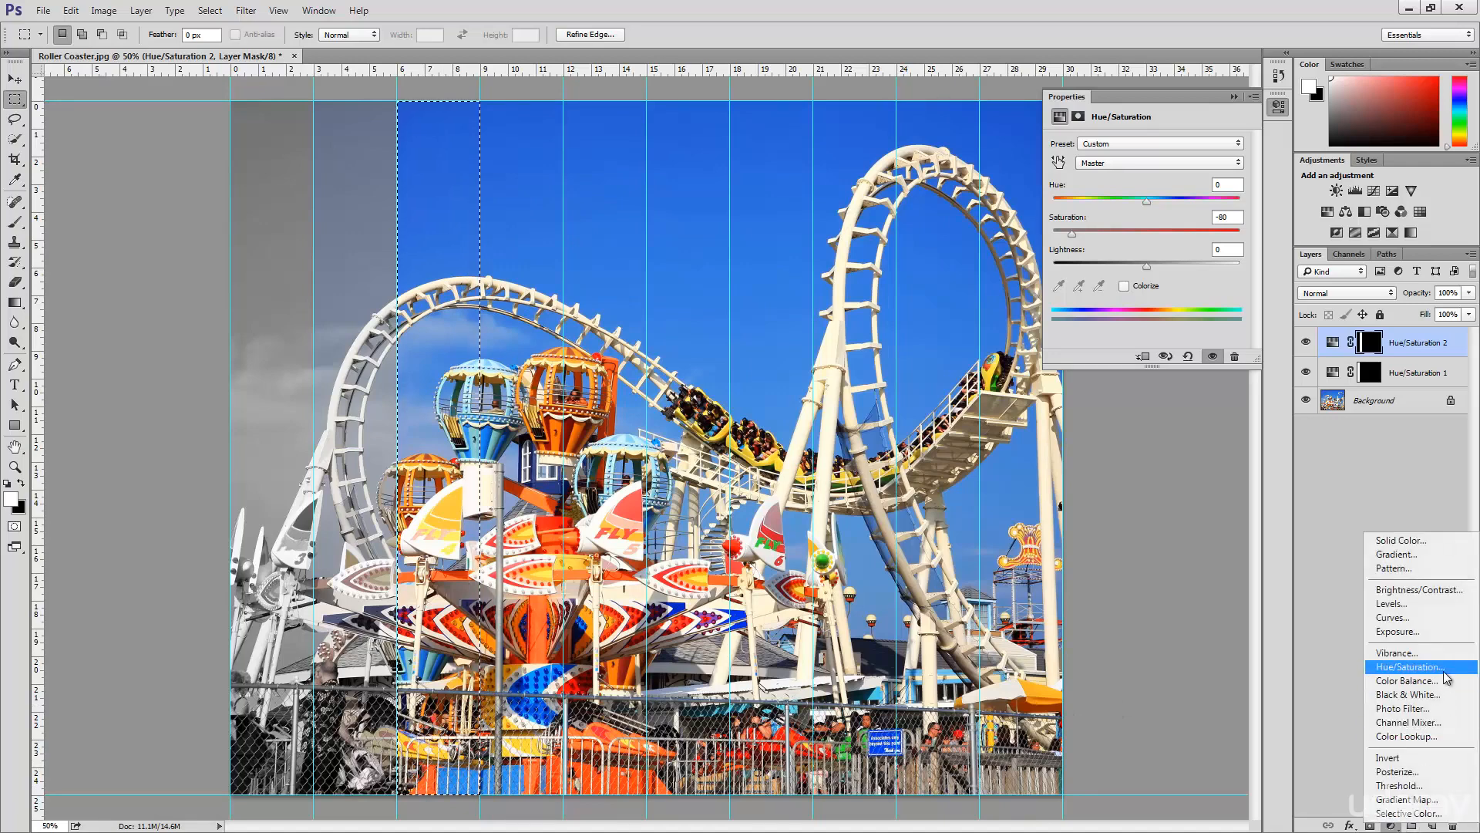
click(1410, 666)
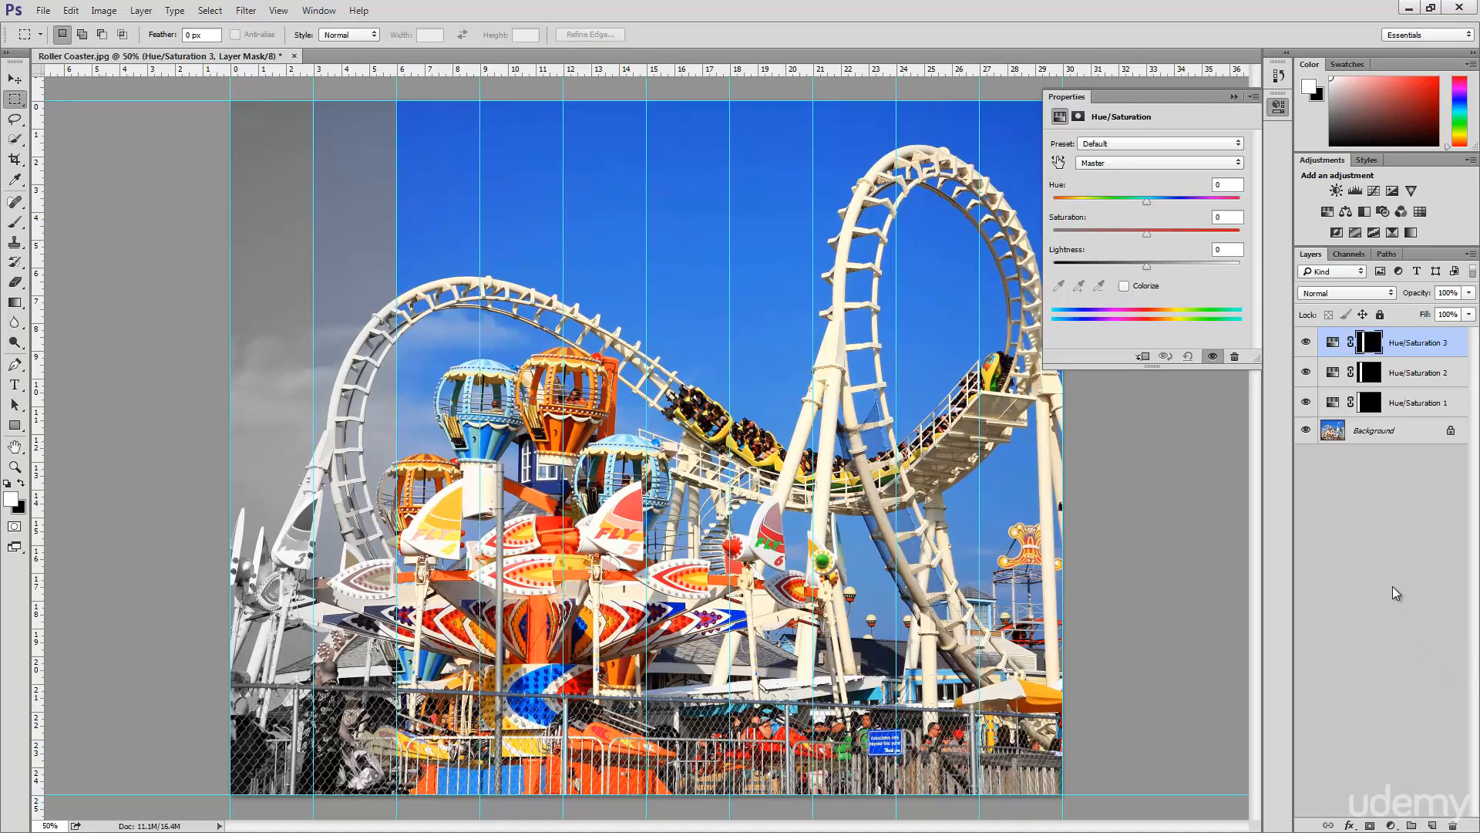
click(1225, 218)
text(-60)
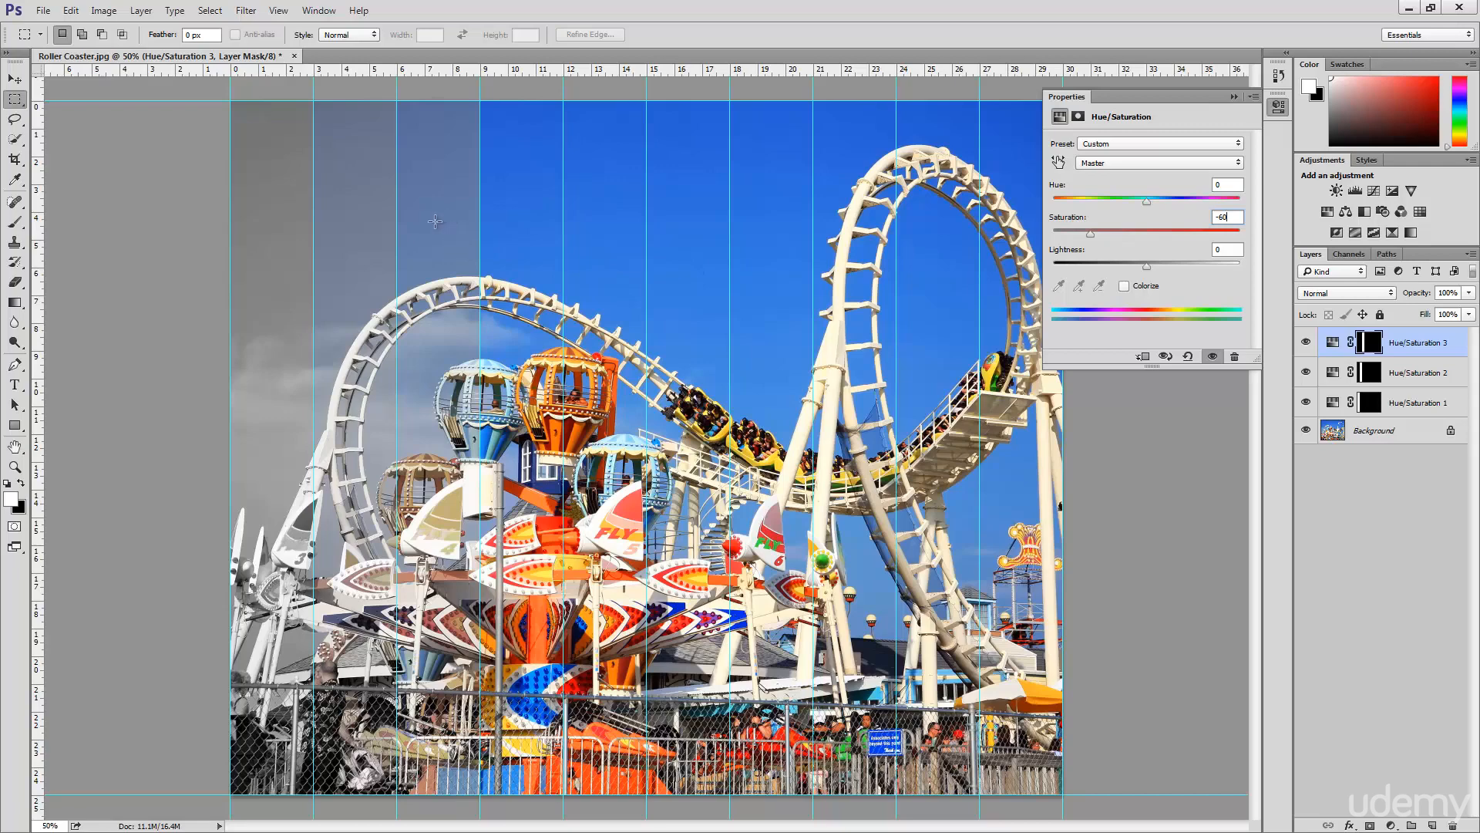
Step: Select the full-height strip between the 9 and 12 inch guides and add a Hue/Saturation adjustment layer with Saturation -40
drag(482, 101, 564, 795)
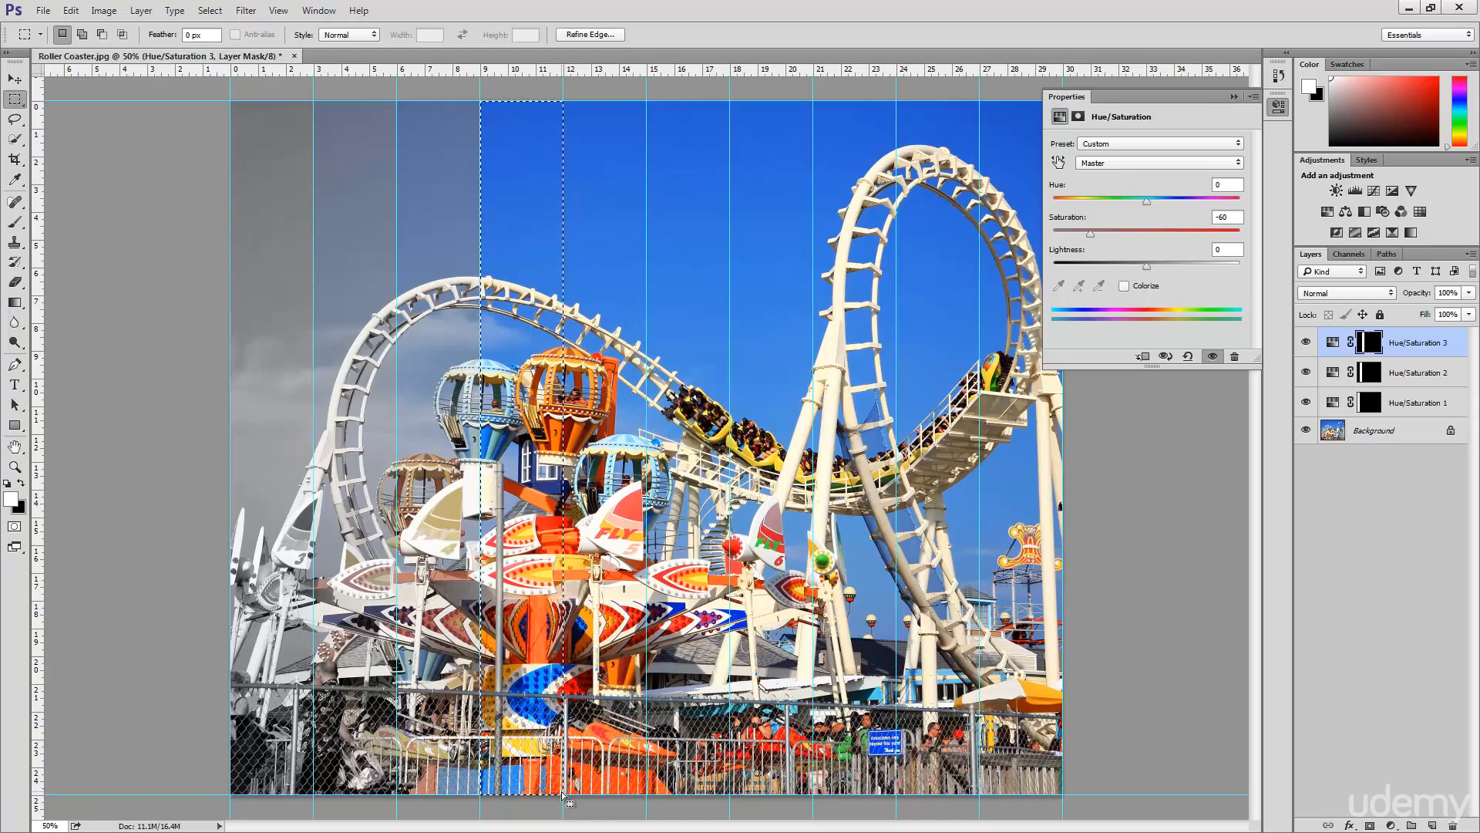
click(1392, 825)
click(1417, 667)
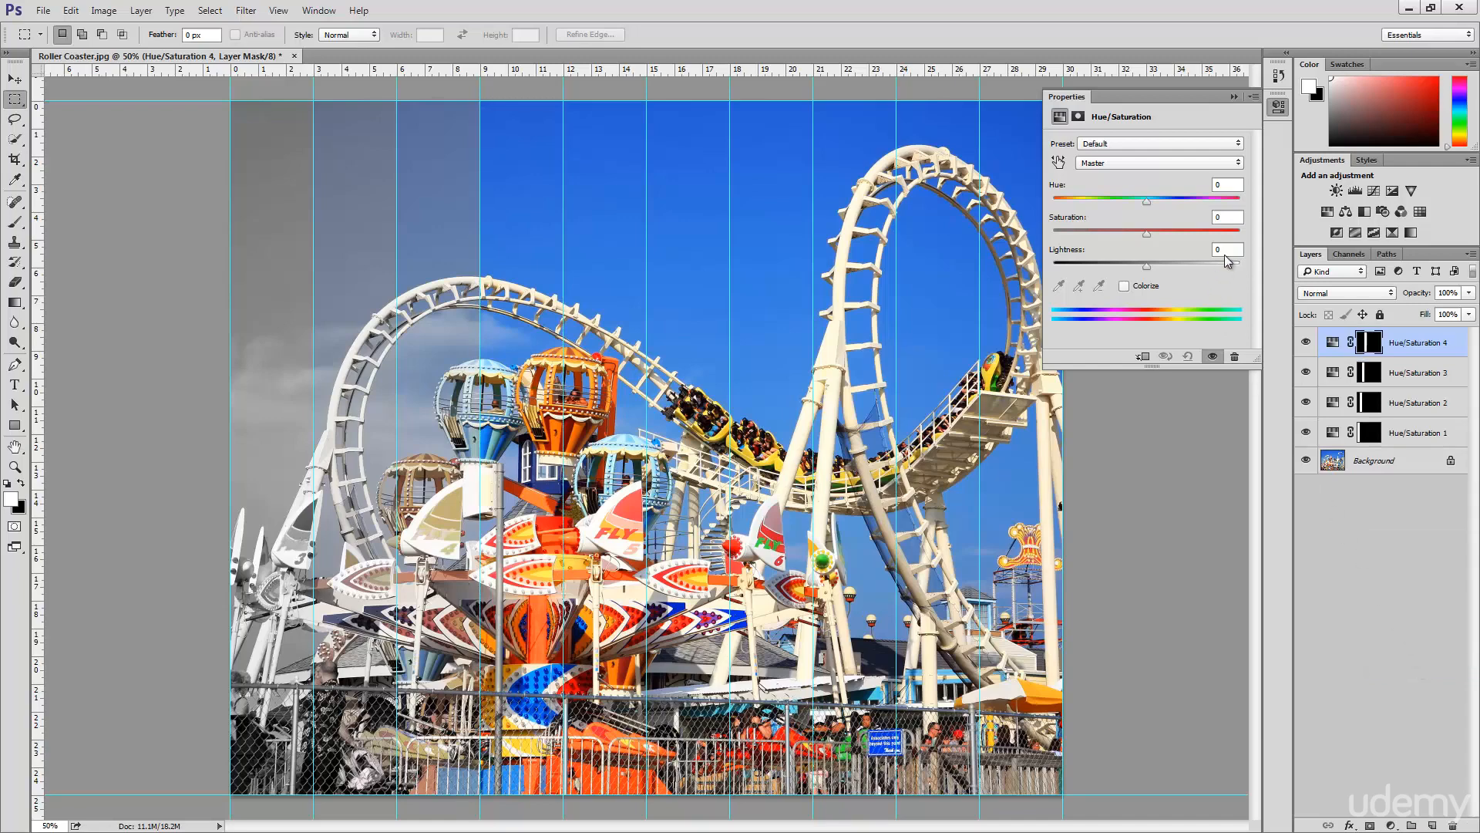
click(1211, 217)
double_click(1210, 217)
text(-40)
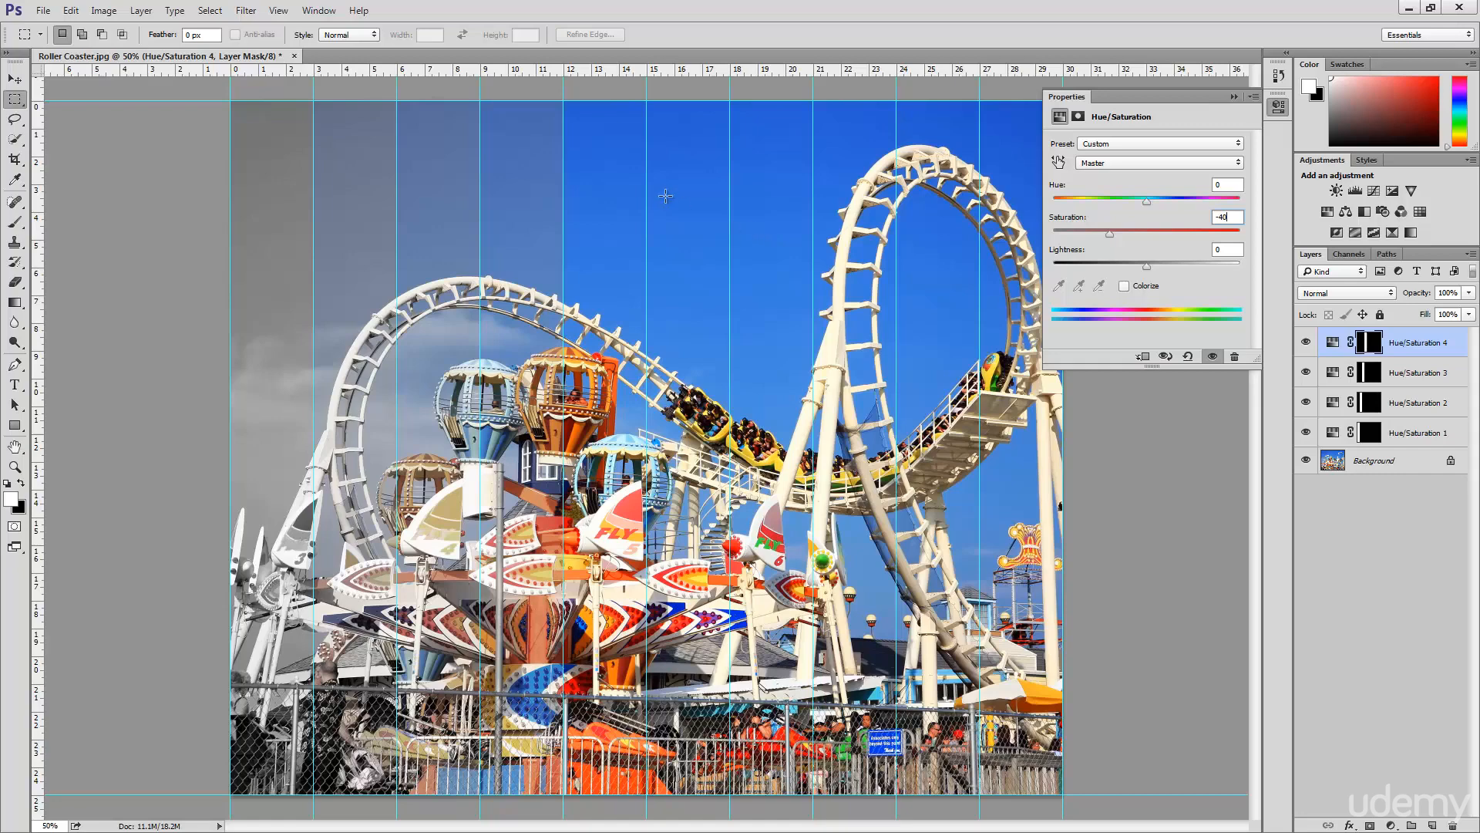
Step: Select the full-height strip between the 12 and 15 inch guides and add a Hue/Saturation adjustment layer with Saturation -20
drag(565, 102, 645, 794)
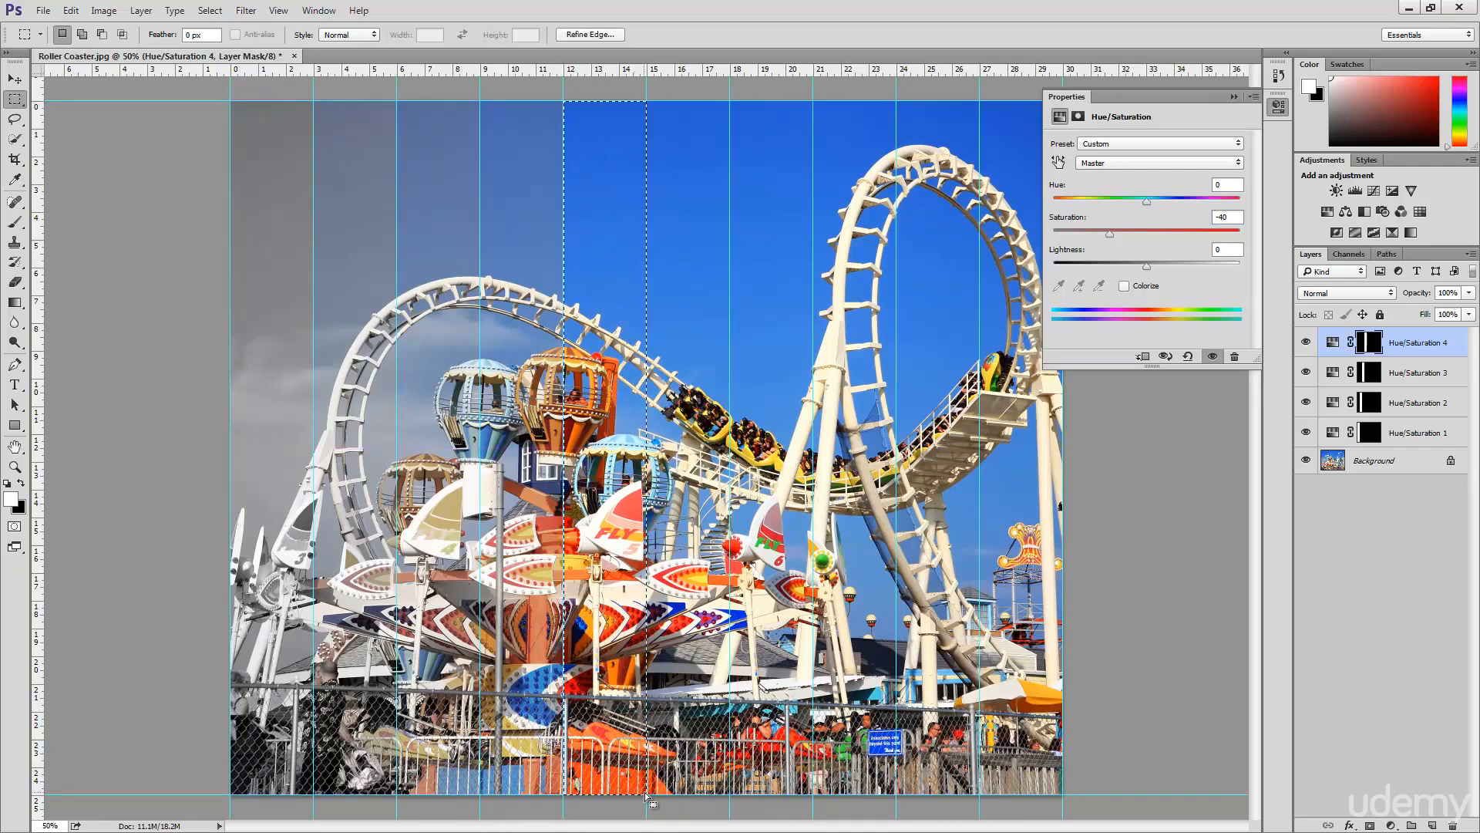
click(1392, 824)
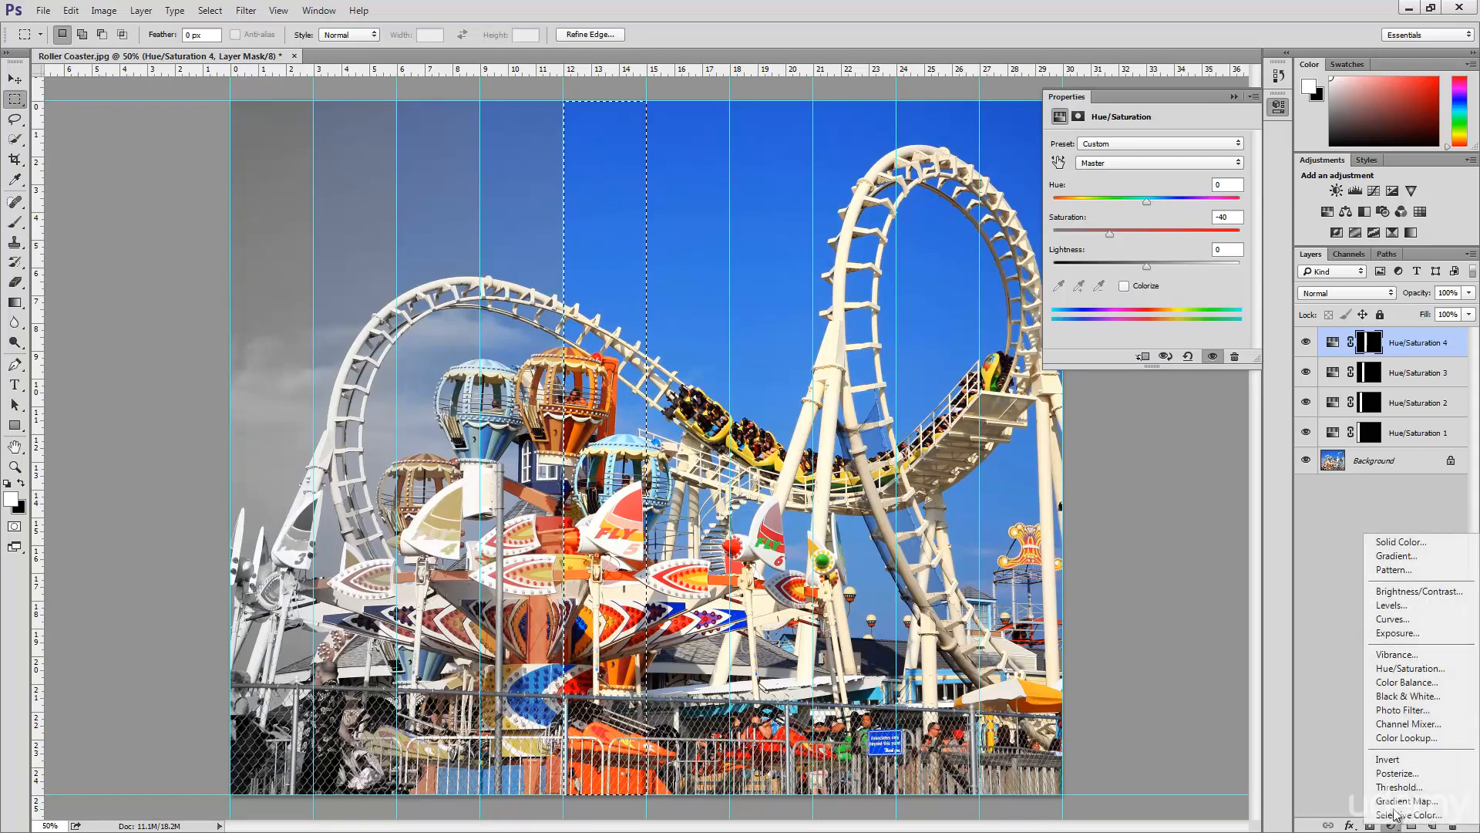
click(1421, 669)
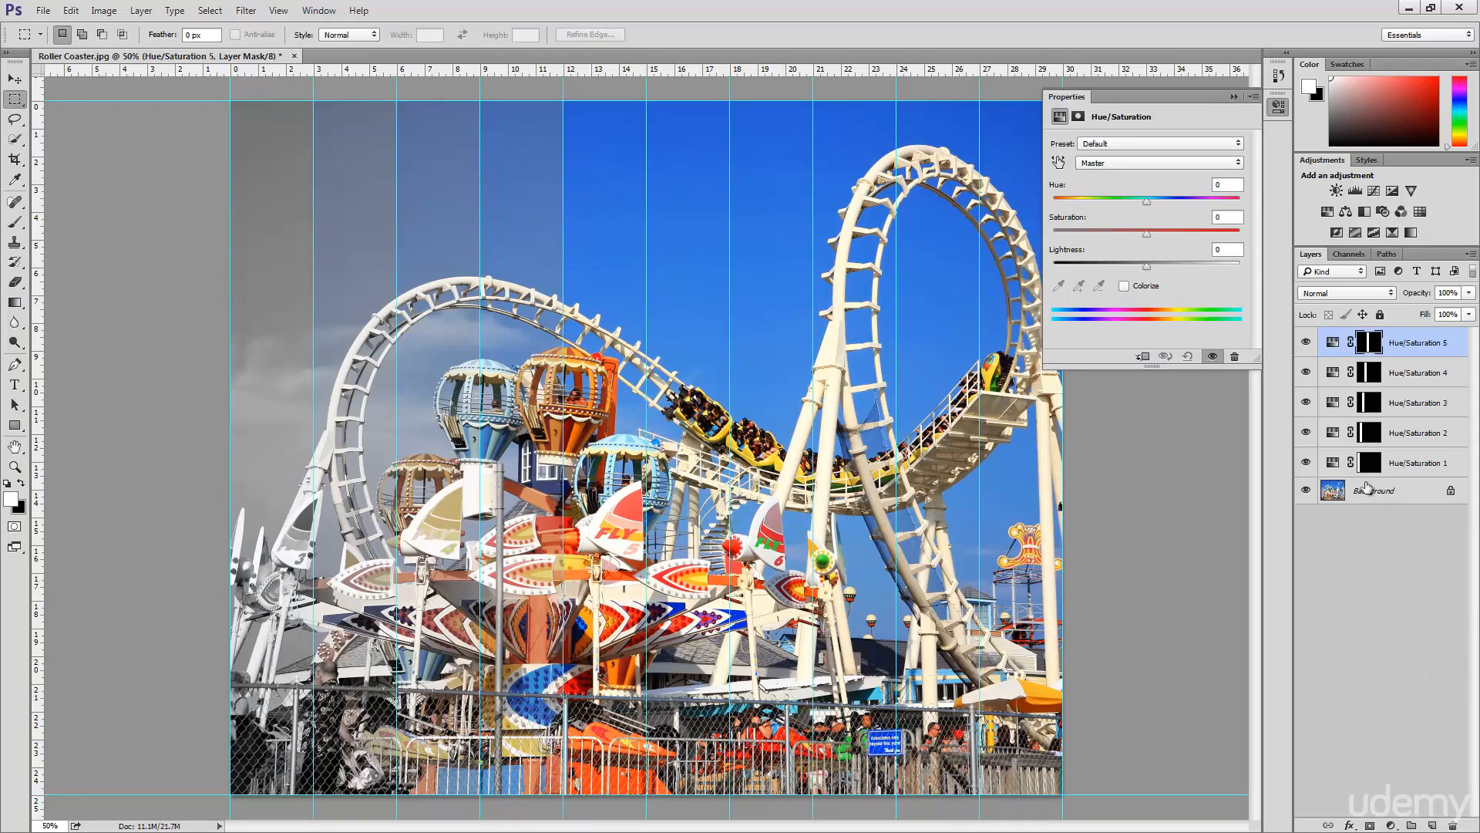
click(1225, 216)
text(-20)
Step: Select the full-height strip between the 15 and 18 inch guides and add a Hue/Saturation adjustment layer with Saturation 0
drag(650, 103, 729, 794)
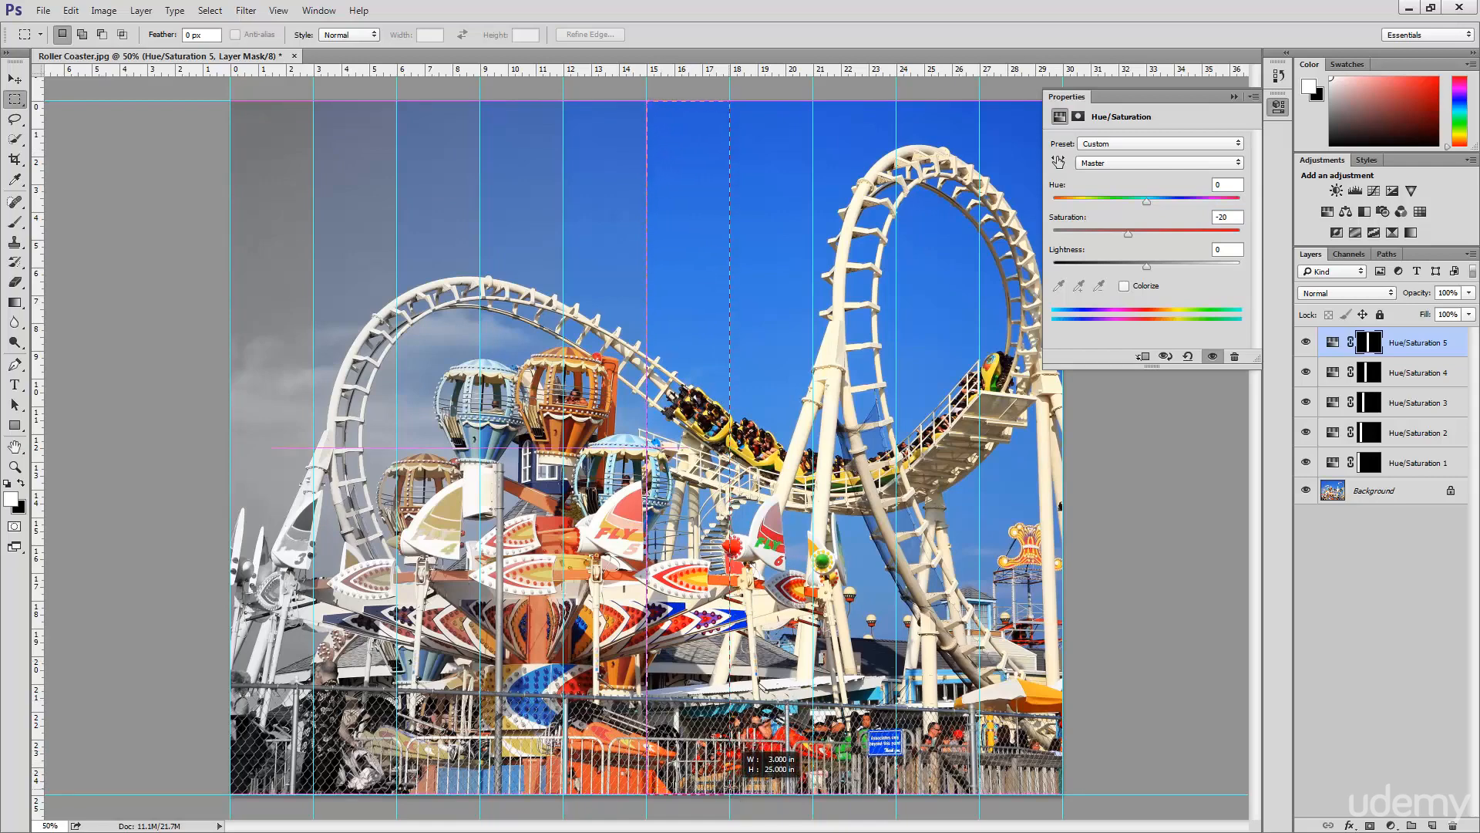
click(1392, 824)
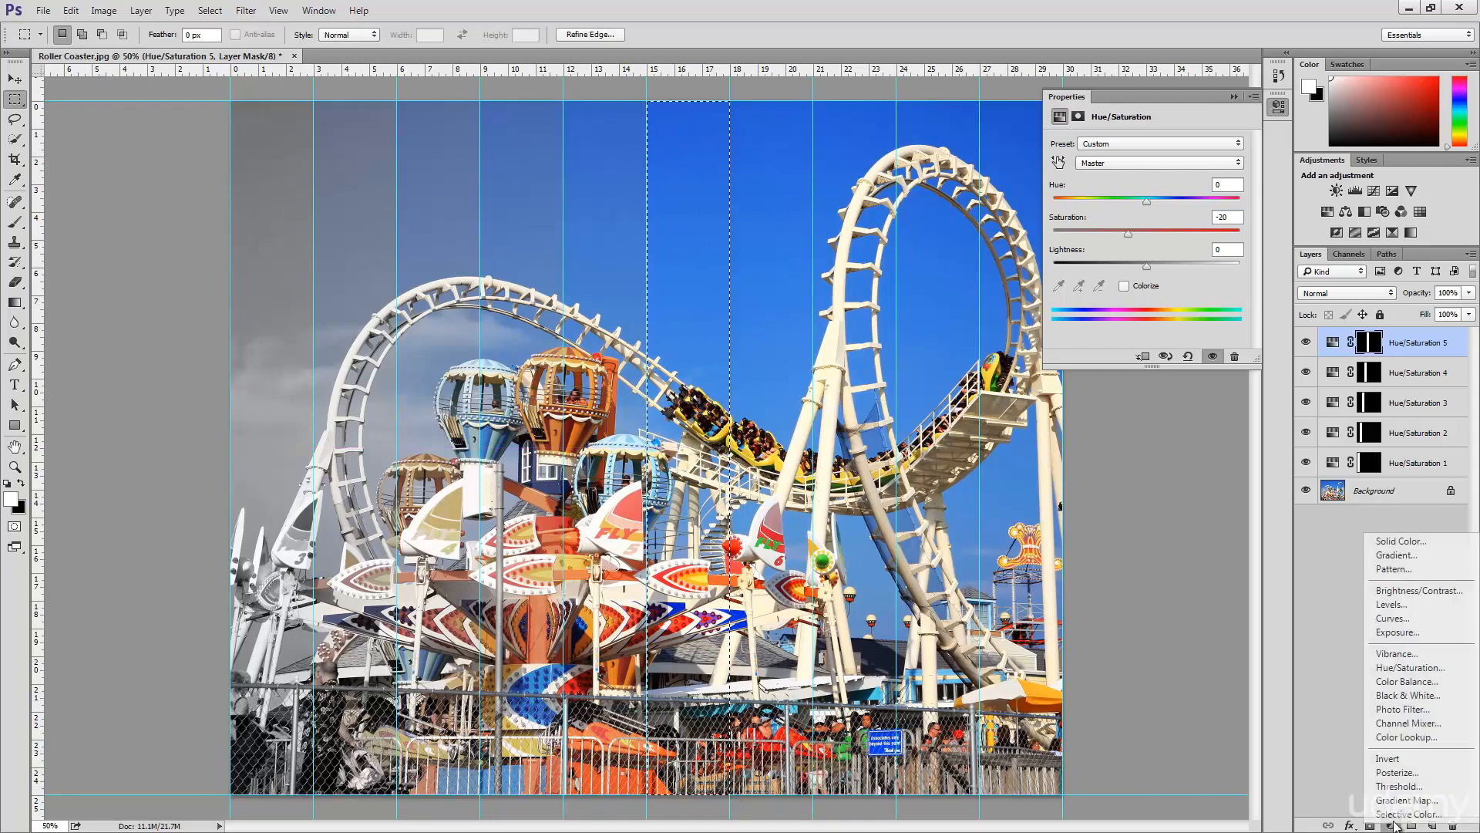
click(1423, 669)
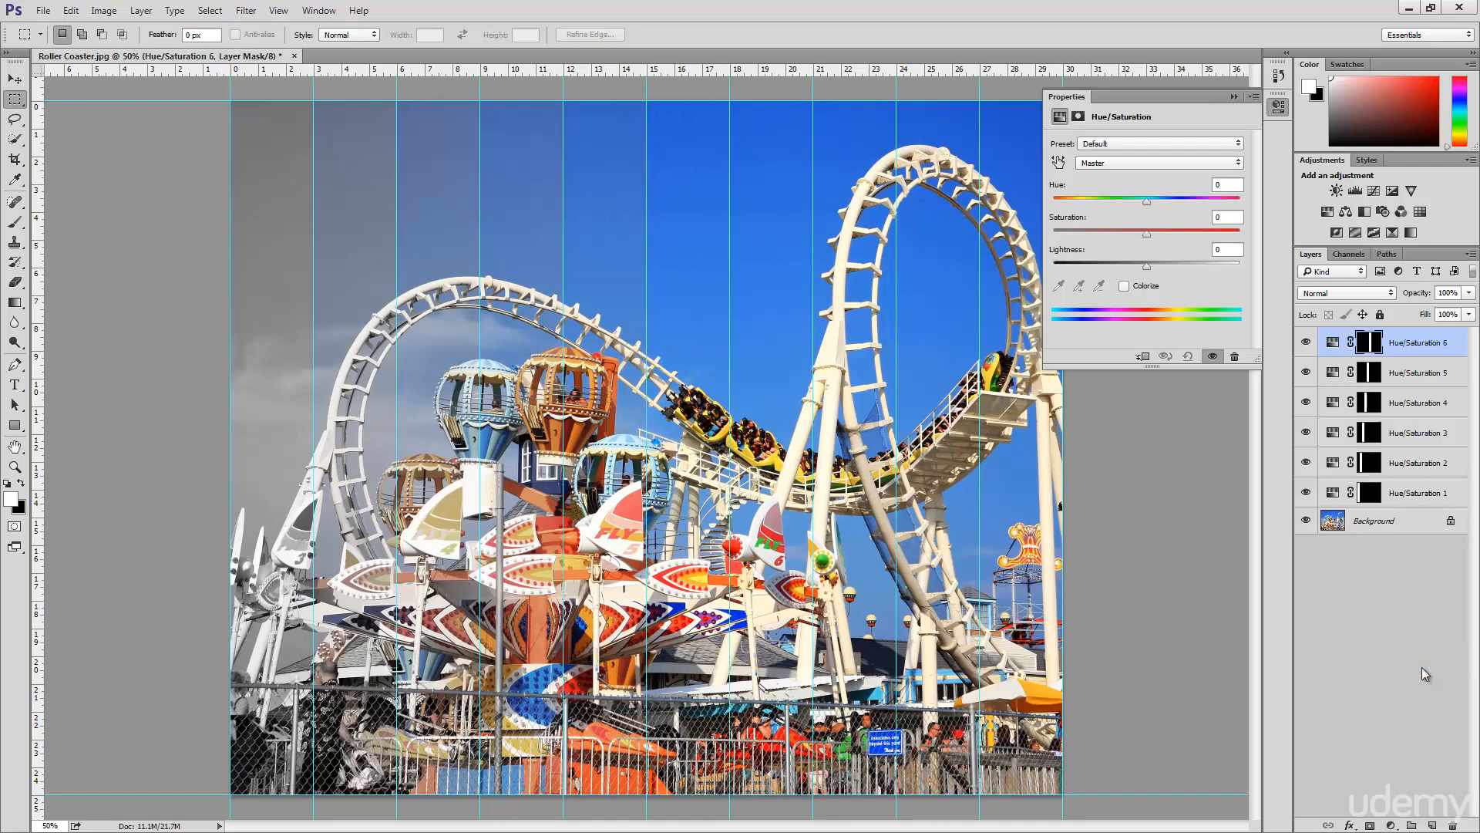
click(1236, 218)
Step: Select the full-height strip between the 18 and 21 inch guides and add a Hue/Saturation adjustment layer with Saturation -20
drag(732, 101, 813, 794)
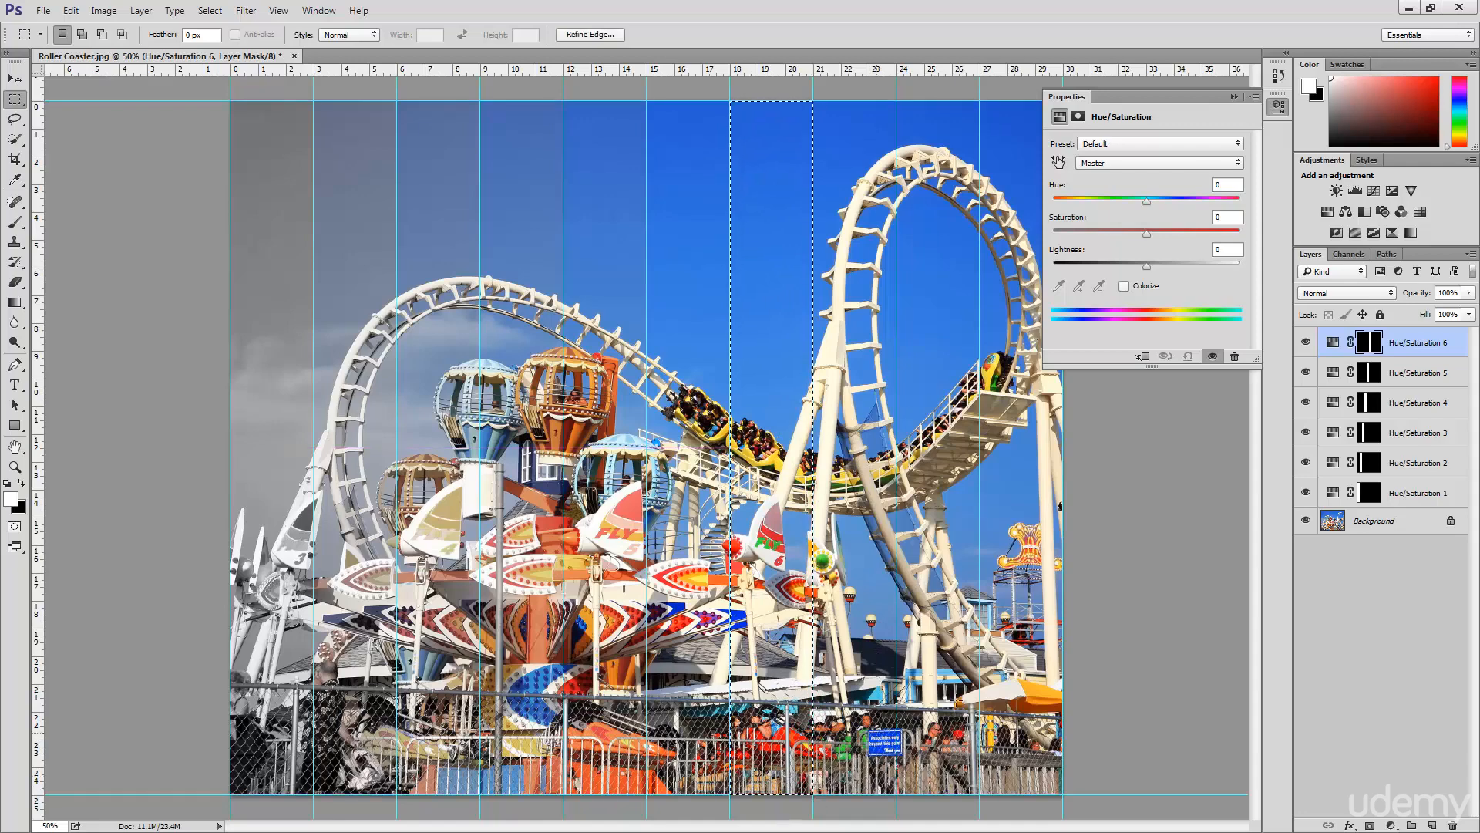
click(1391, 825)
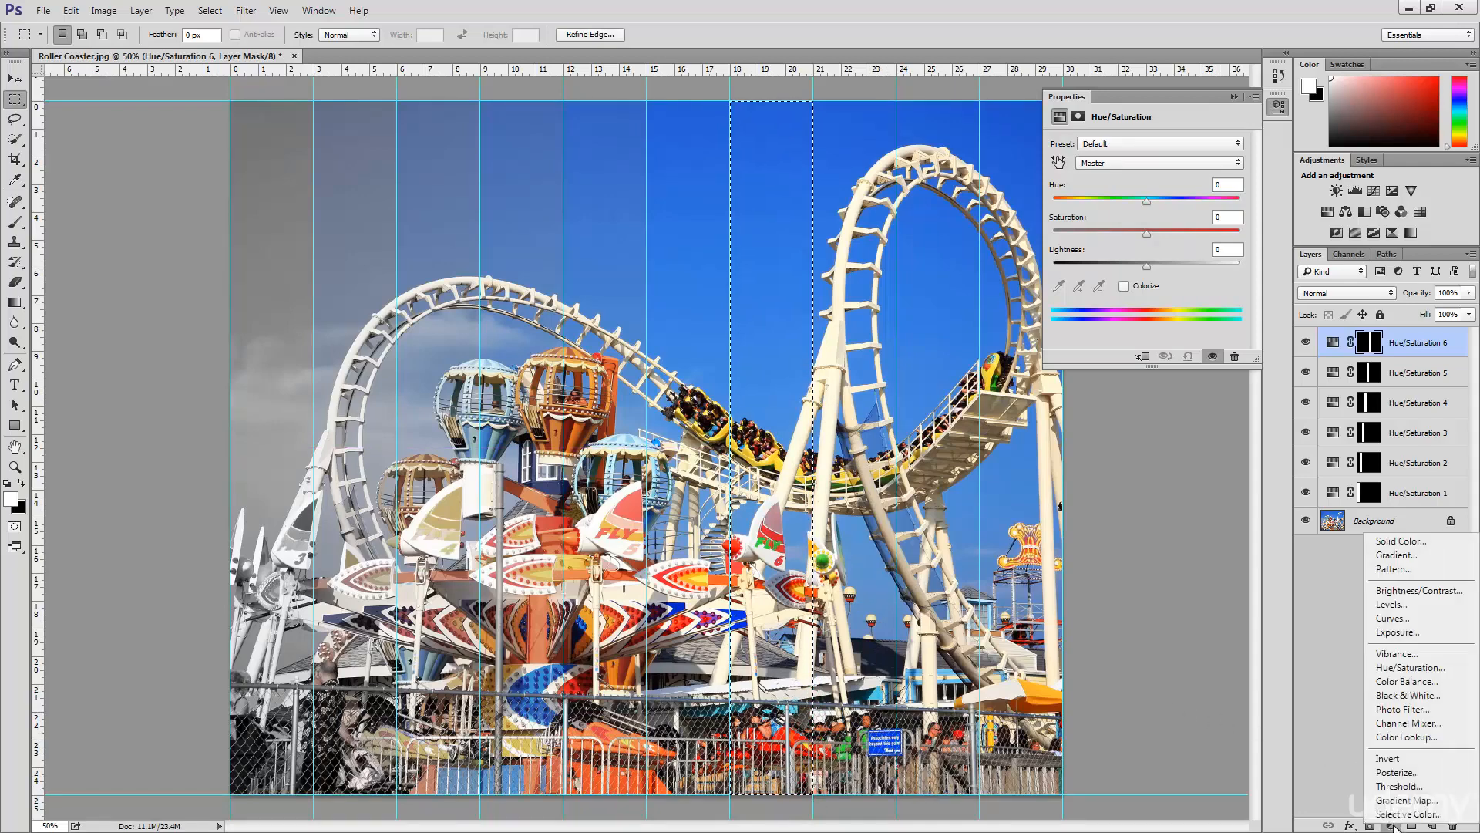
click(1436, 669)
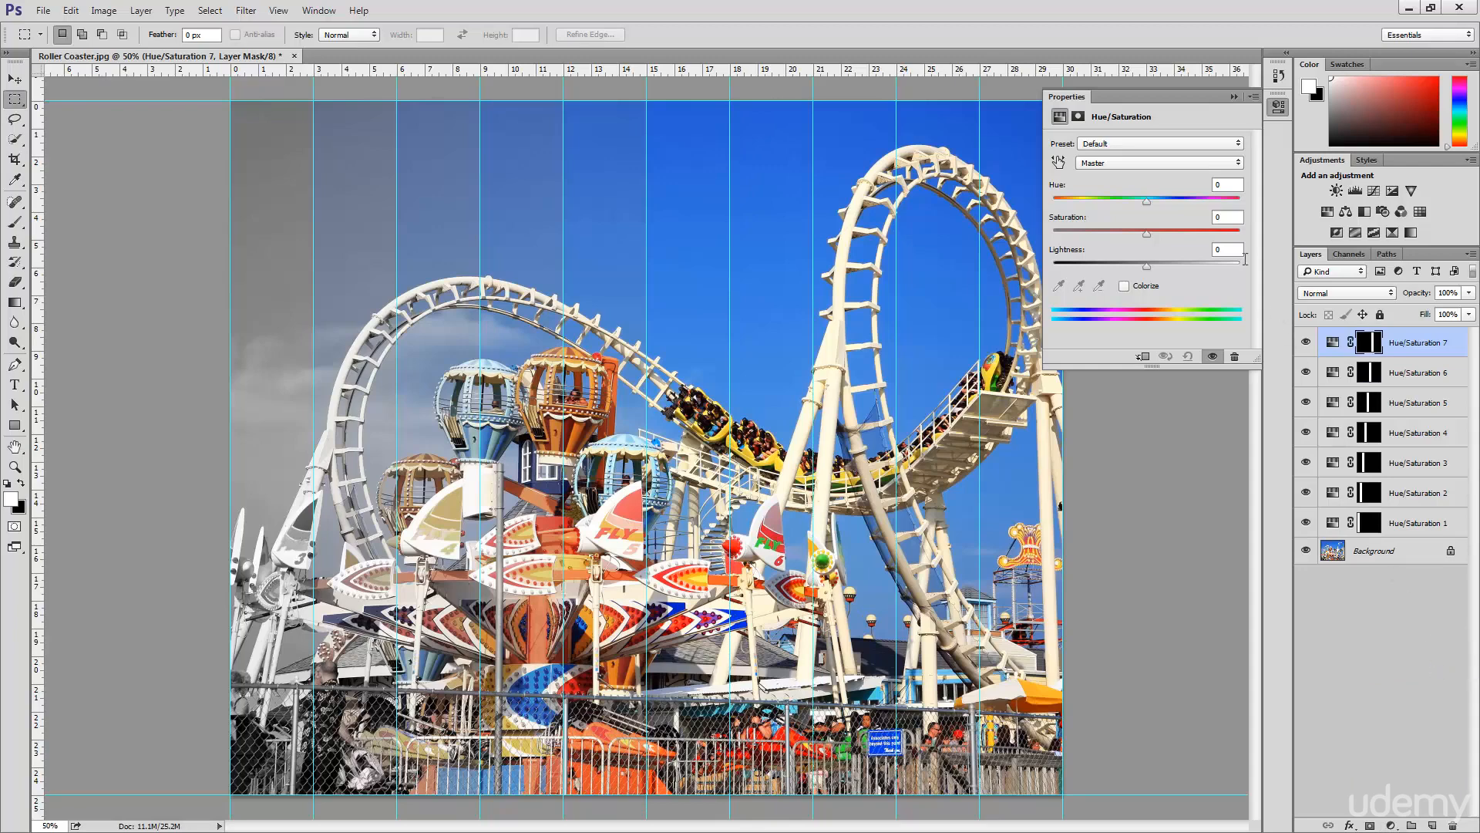
click(1226, 217)
text(20)
Step: Select the full-height strip between the 21 and 24 inch guides and add a Hue/Saturation adjustment layer with Saturation -40
drag(816, 103, 896, 784)
click(1391, 825)
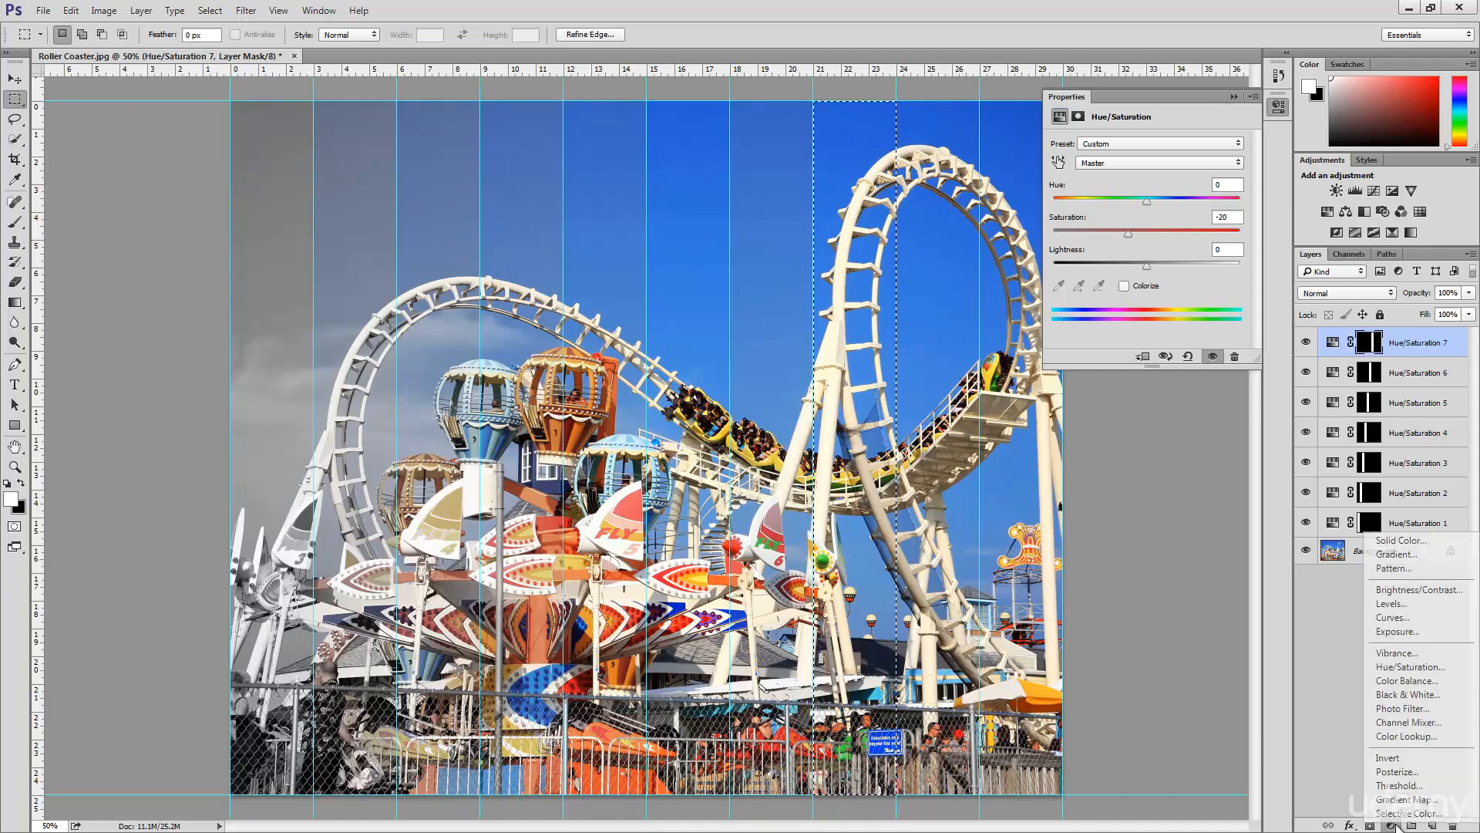
click(1439, 665)
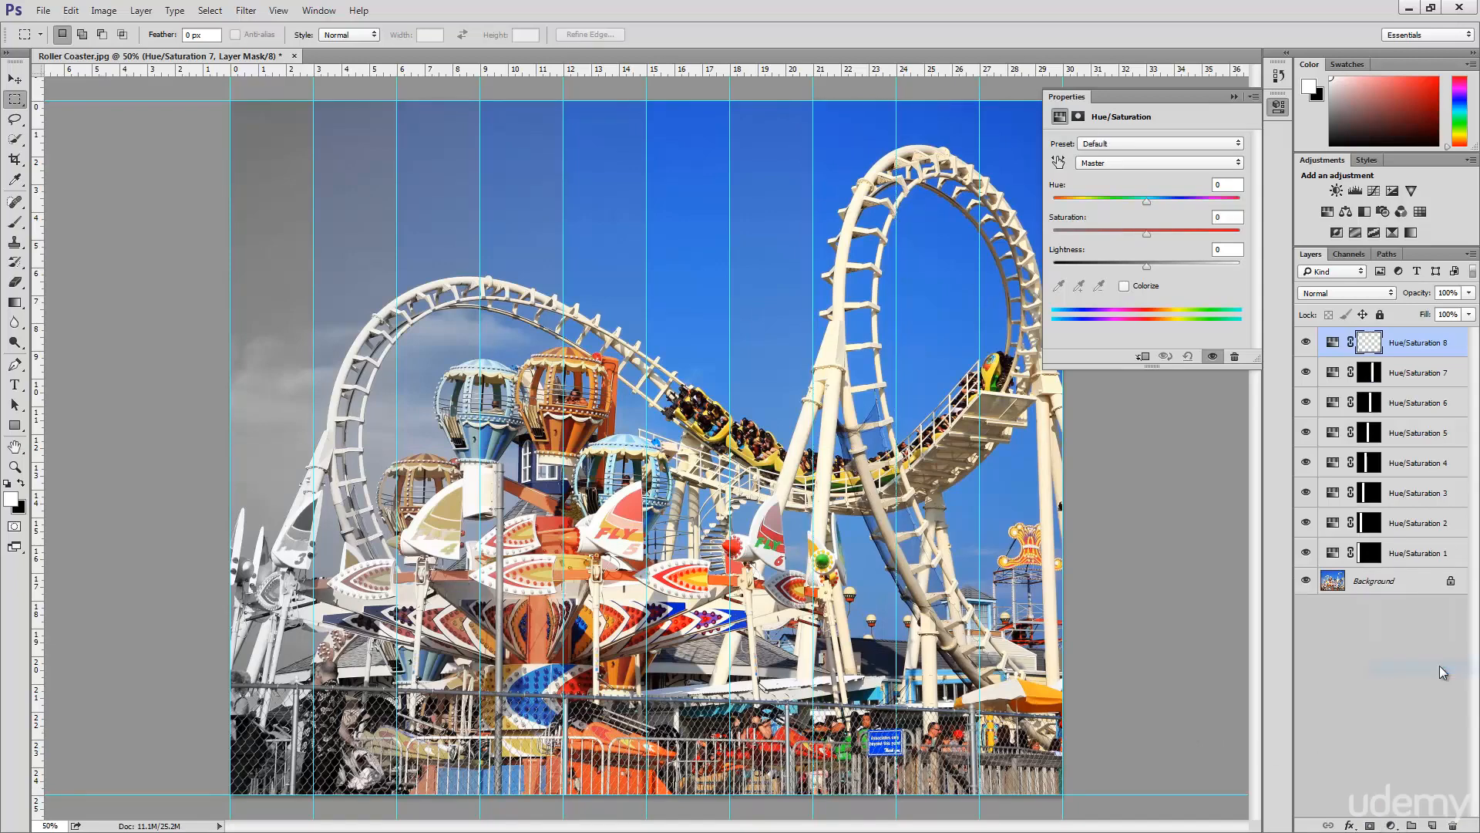
click(1218, 216)
text(-40)
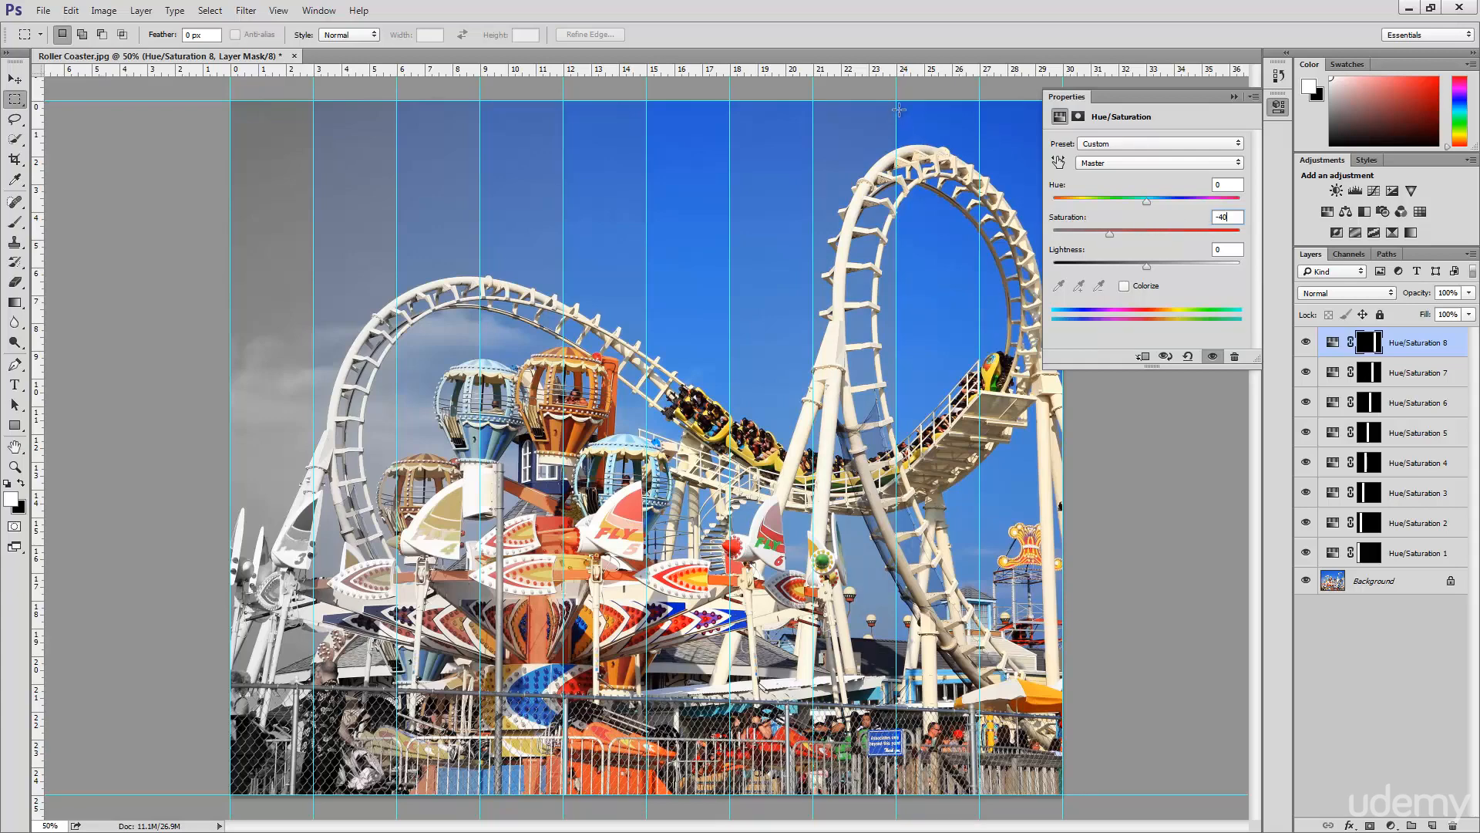
Step: Select the full-height strip between the 24 and 27 inch guides and add a Hue/Saturation adjustment layer with Saturation -60
drag(900, 105, 977, 796)
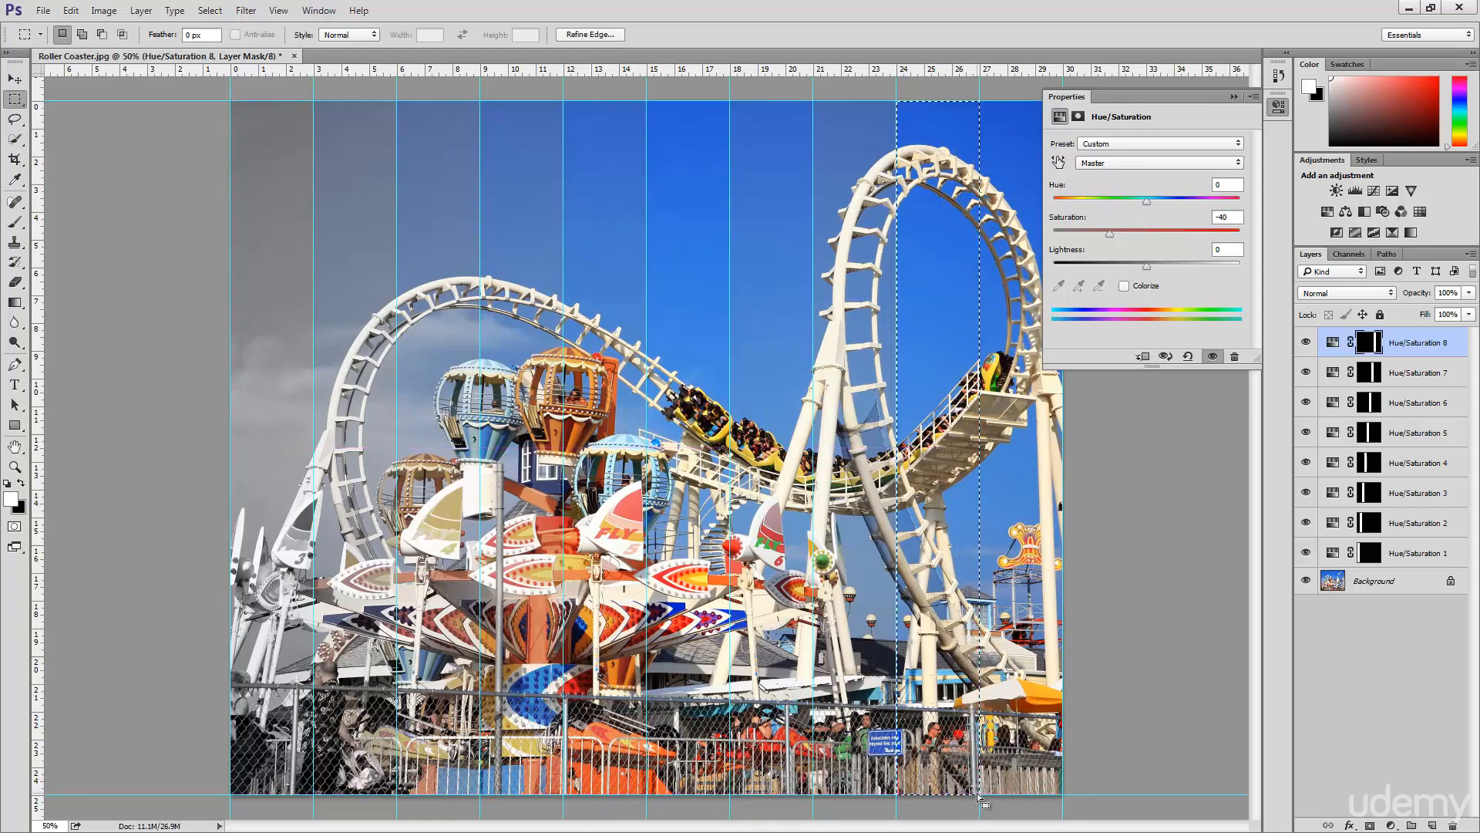
click(1391, 825)
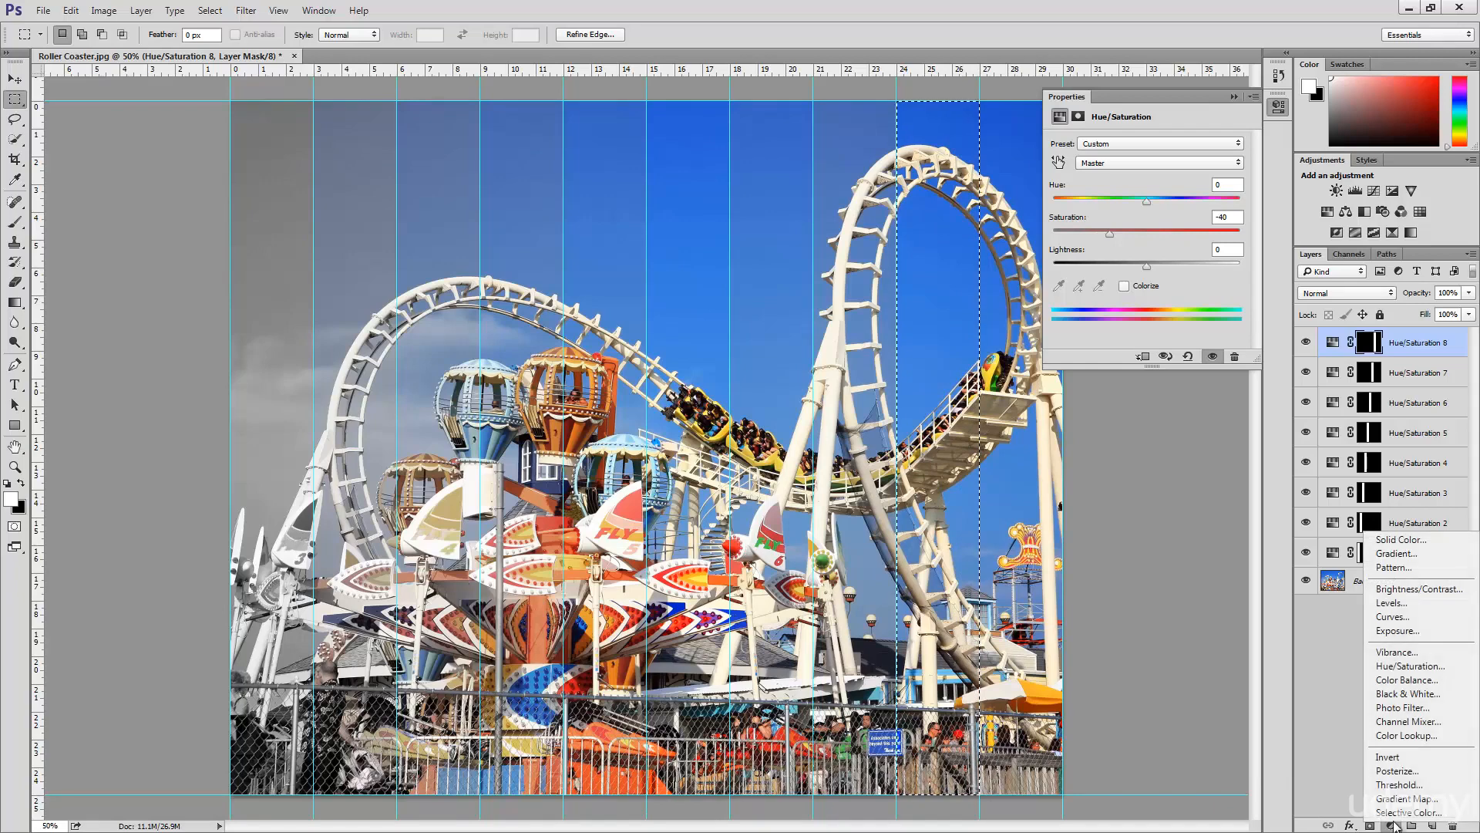
click(1417, 666)
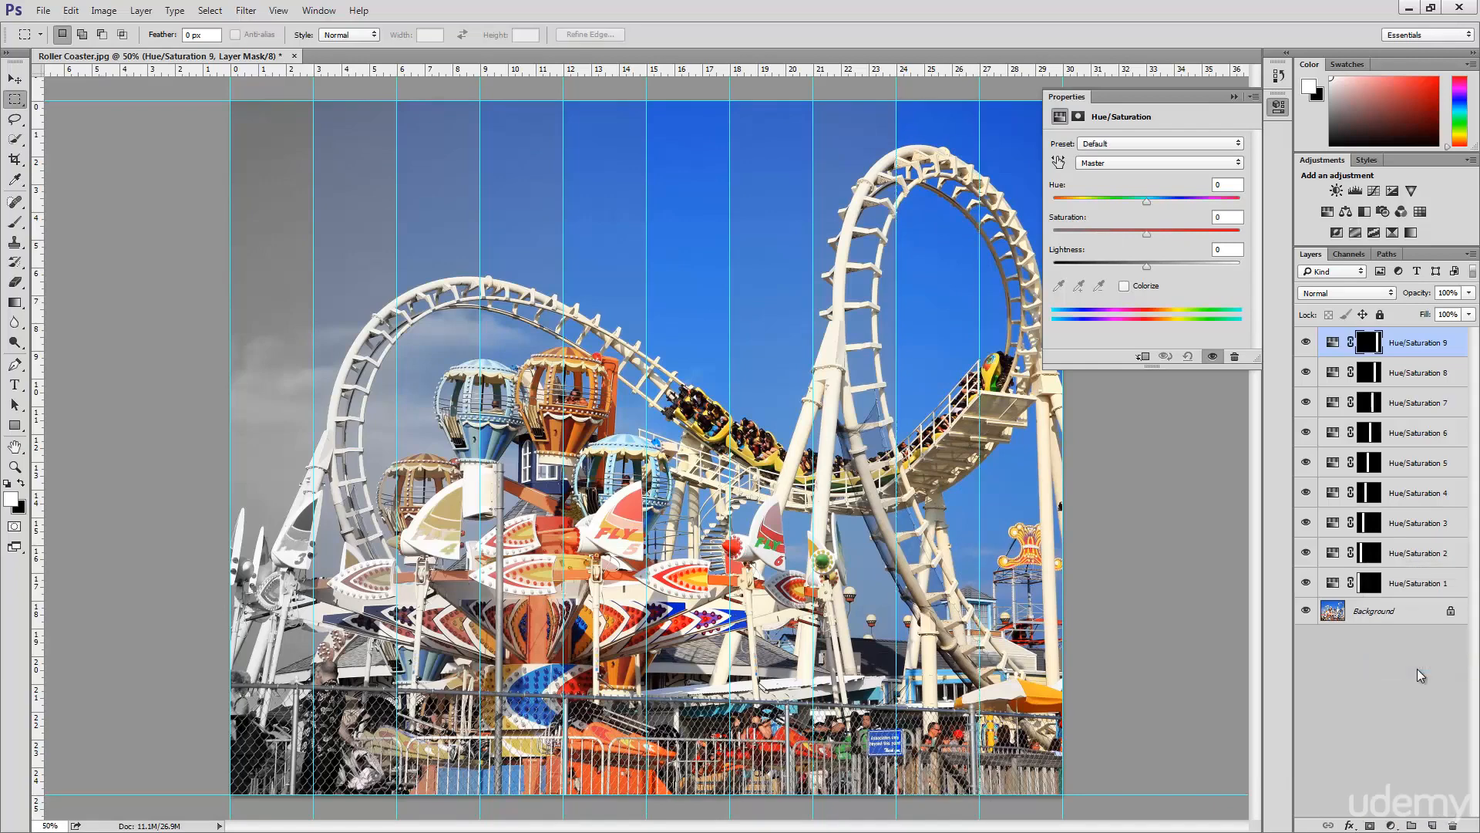
click(1235, 217)
text(-60)
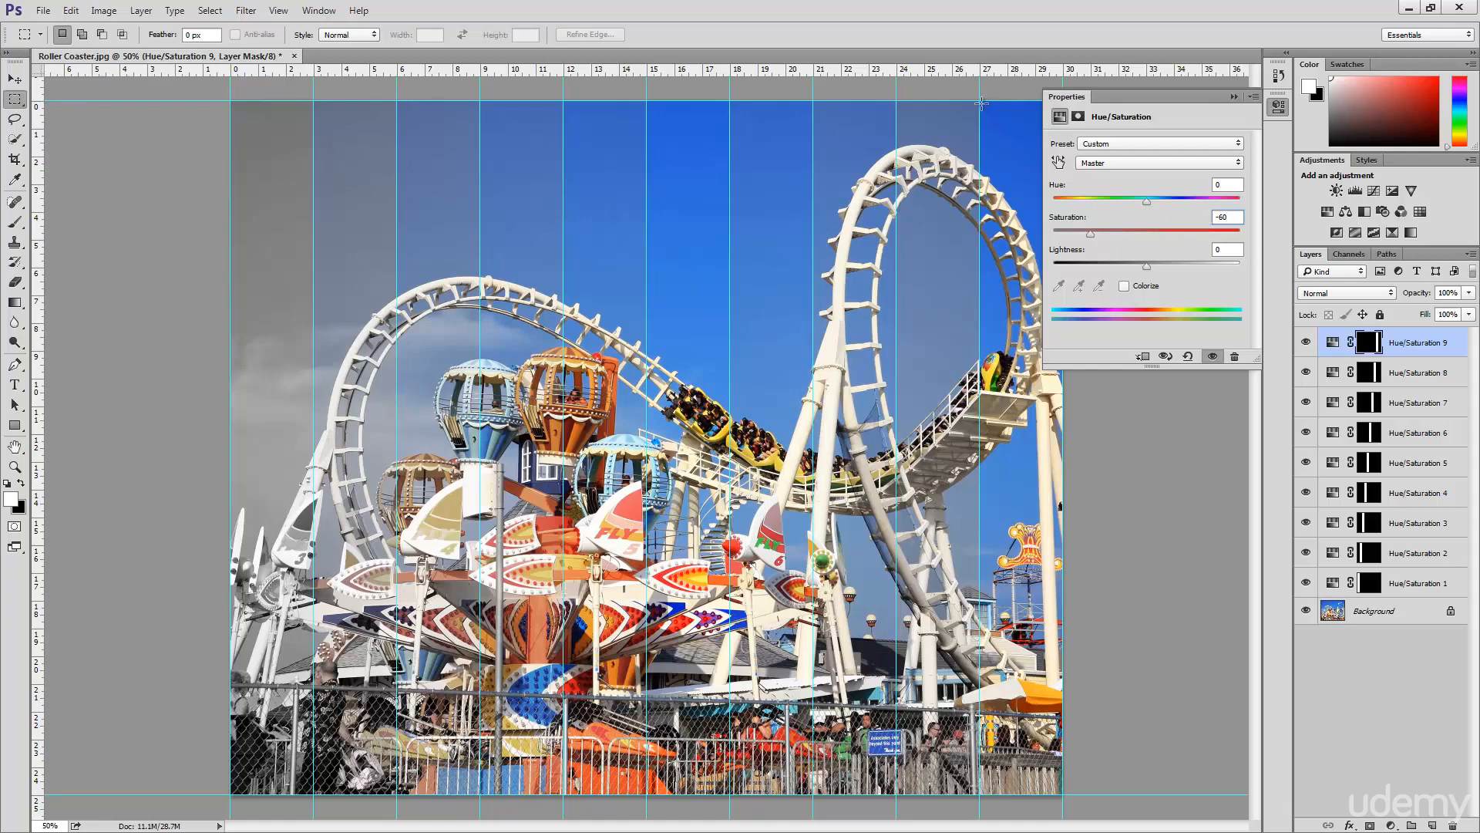
Step: Select the last full-height strip, from 27 to 30 inches, and add a Hue/Saturation adjustment layer with Saturation -80
drag(981, 102, 1058, 792)
click(1391, 825)
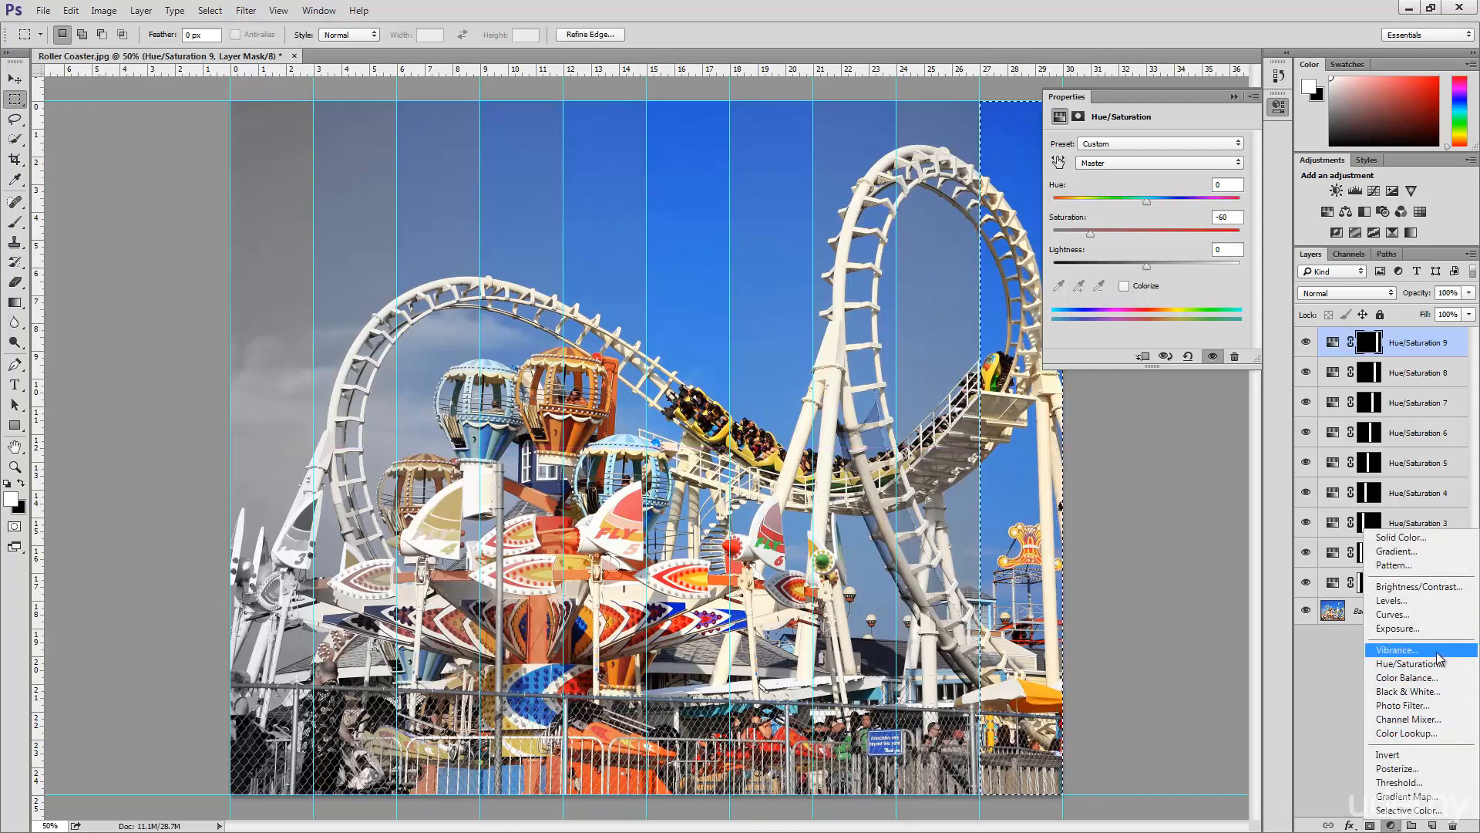
click(1408, 664)
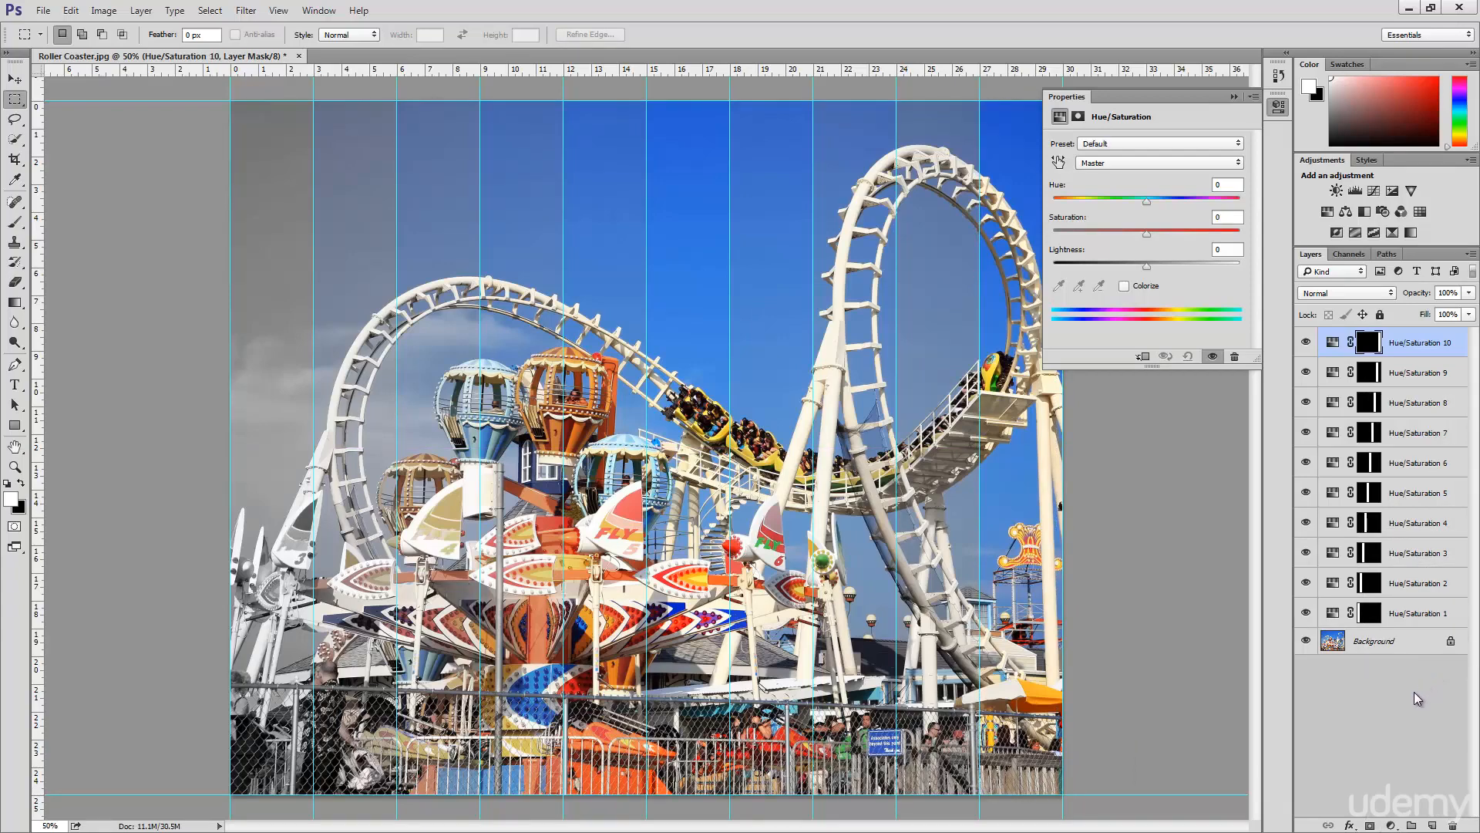
click(1229, 217)
text(-80)
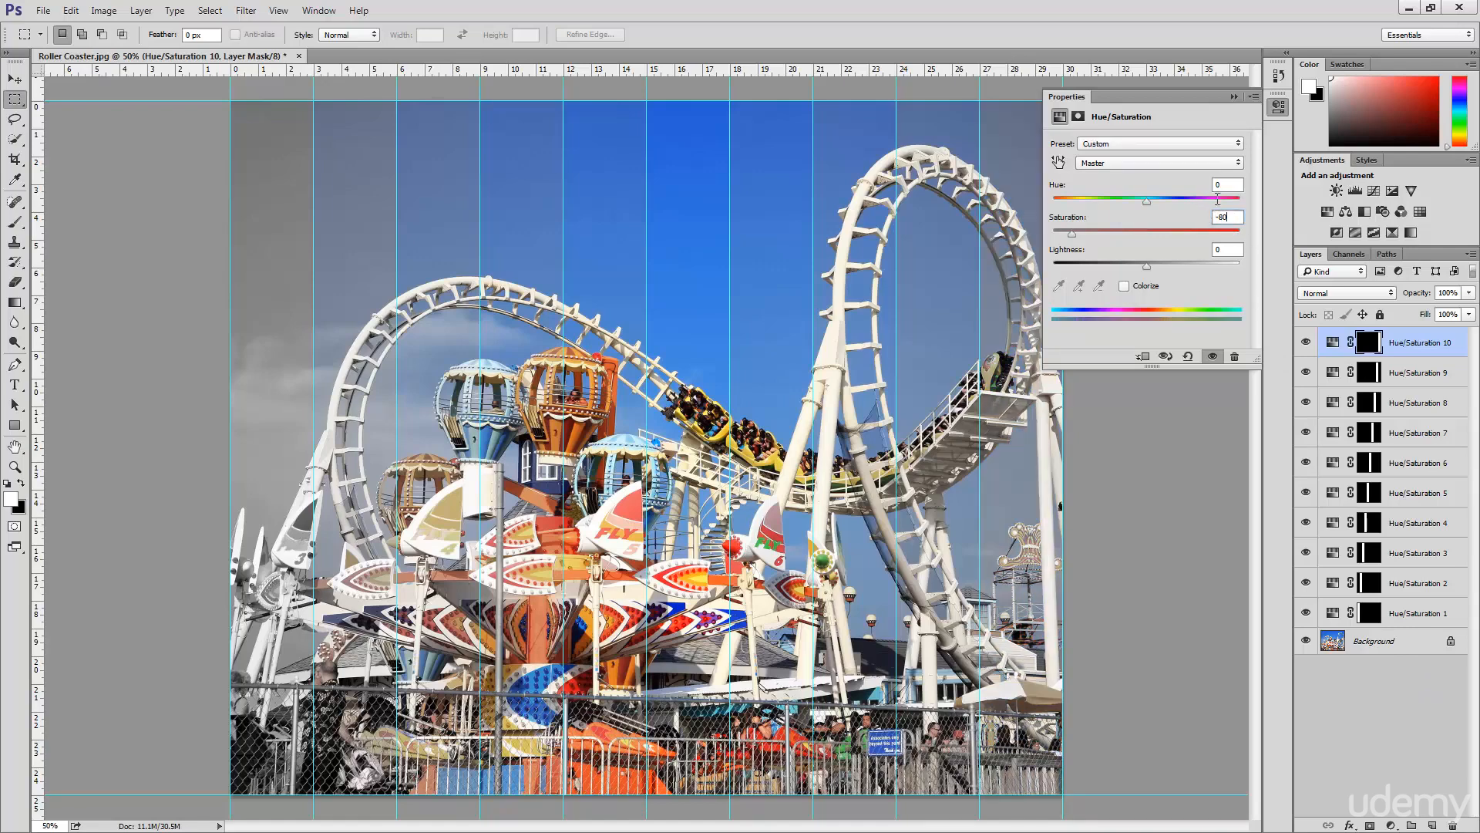
click(1279, 110)
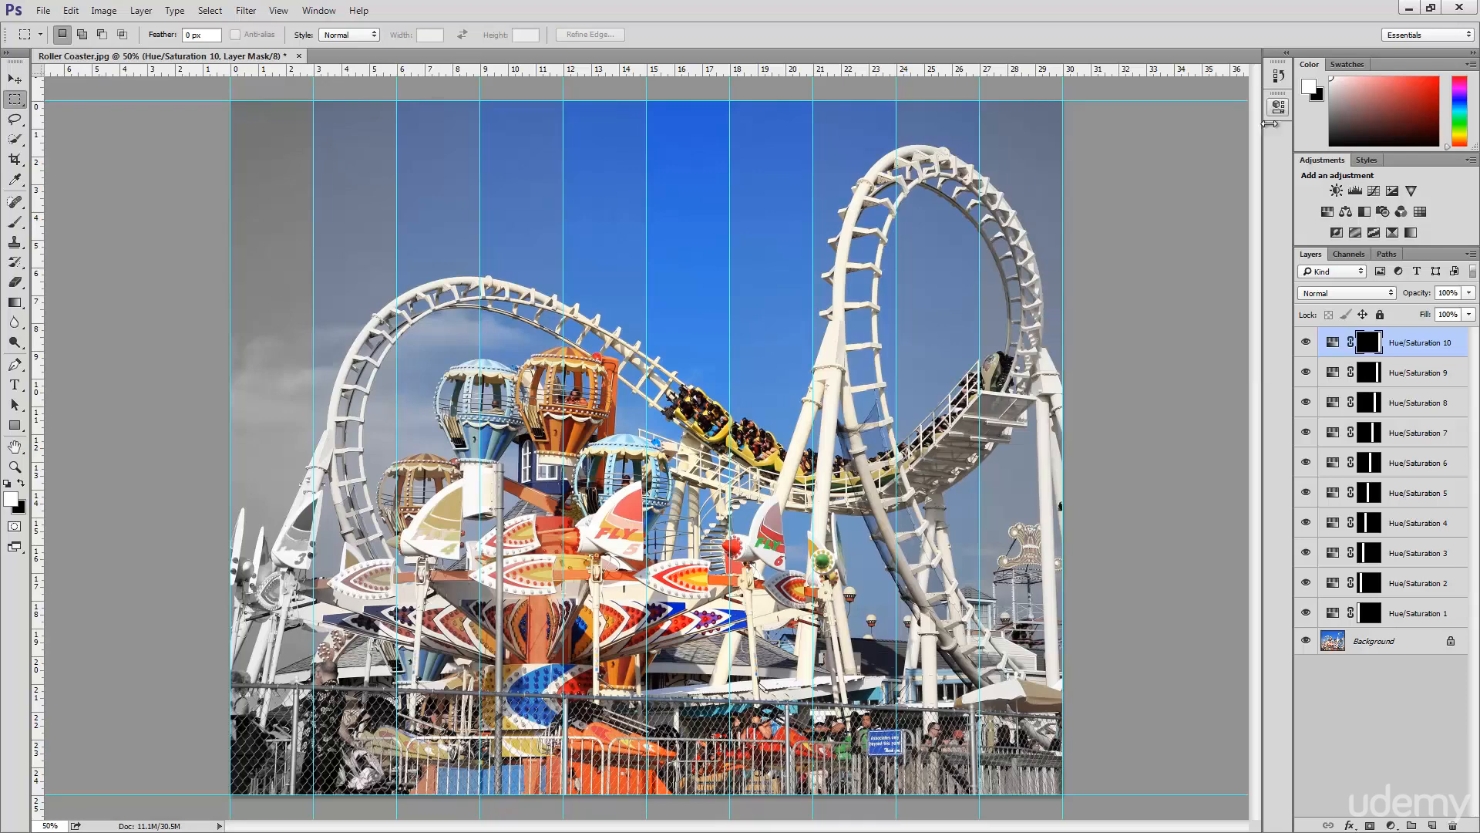
click(1376, 734)
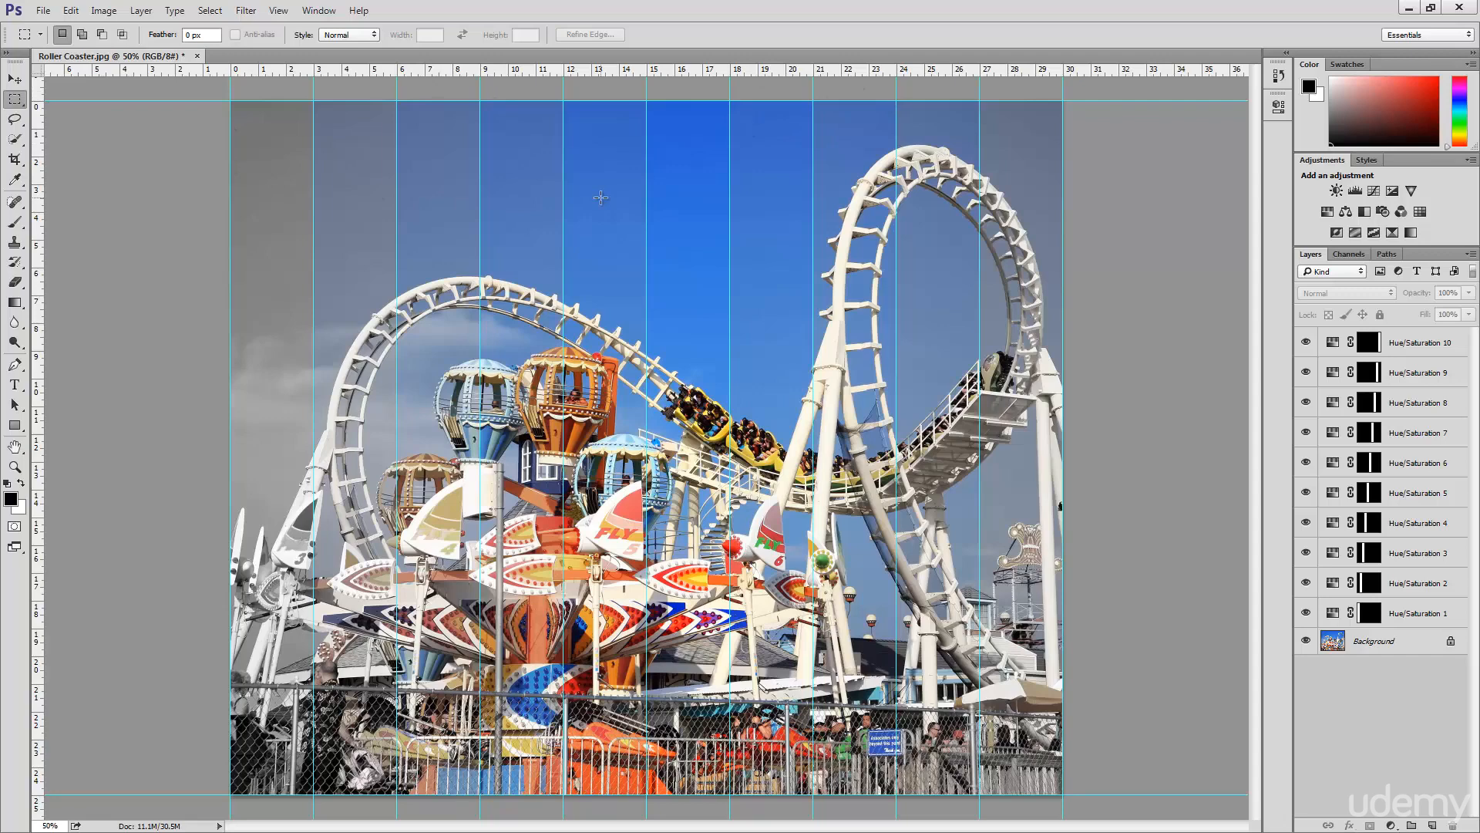
Step: Hide the guides and the rulers so the photo shows without overlays
click(278, 10)
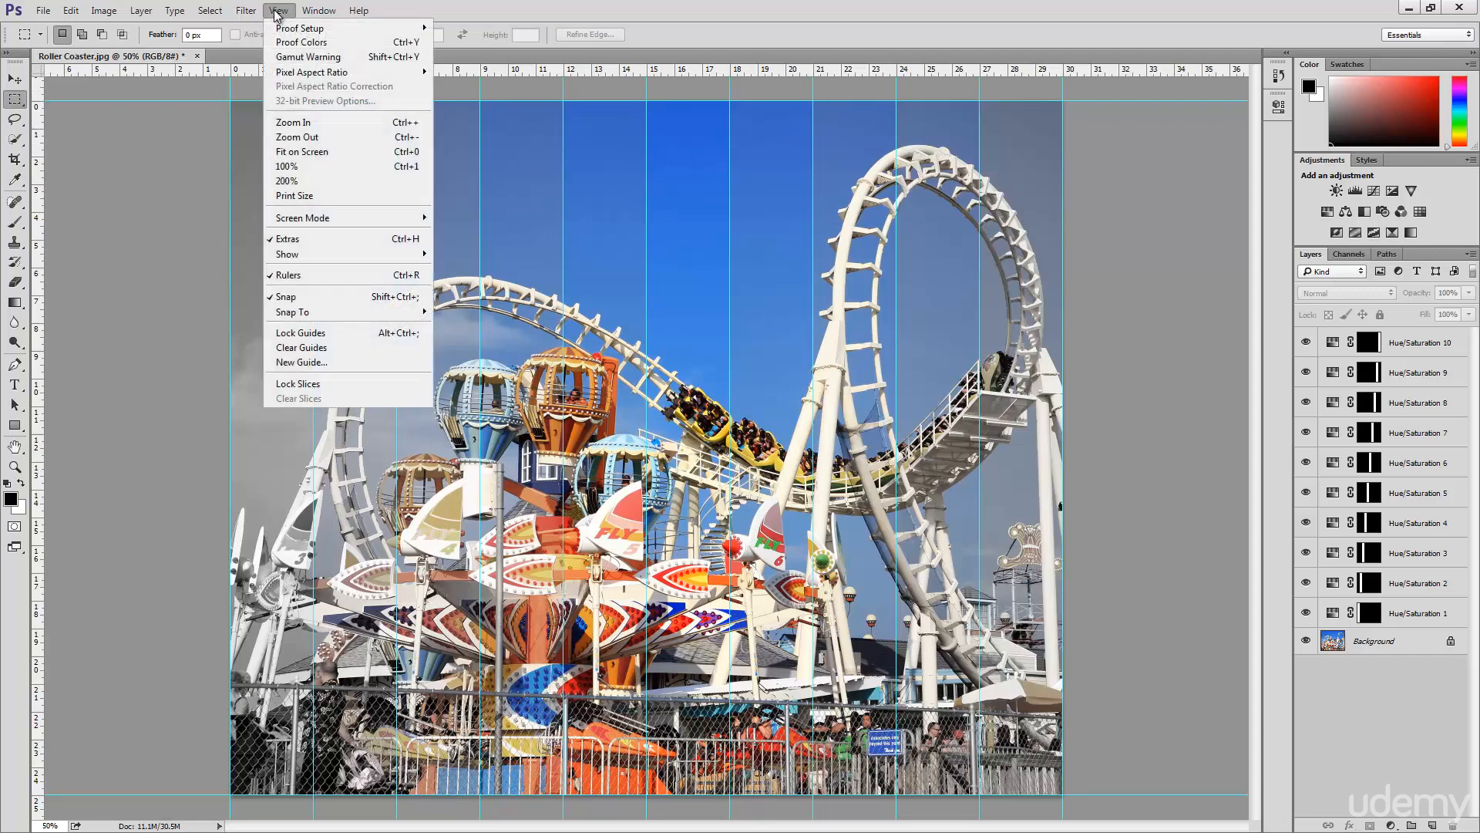
mouse_move(359, 262)
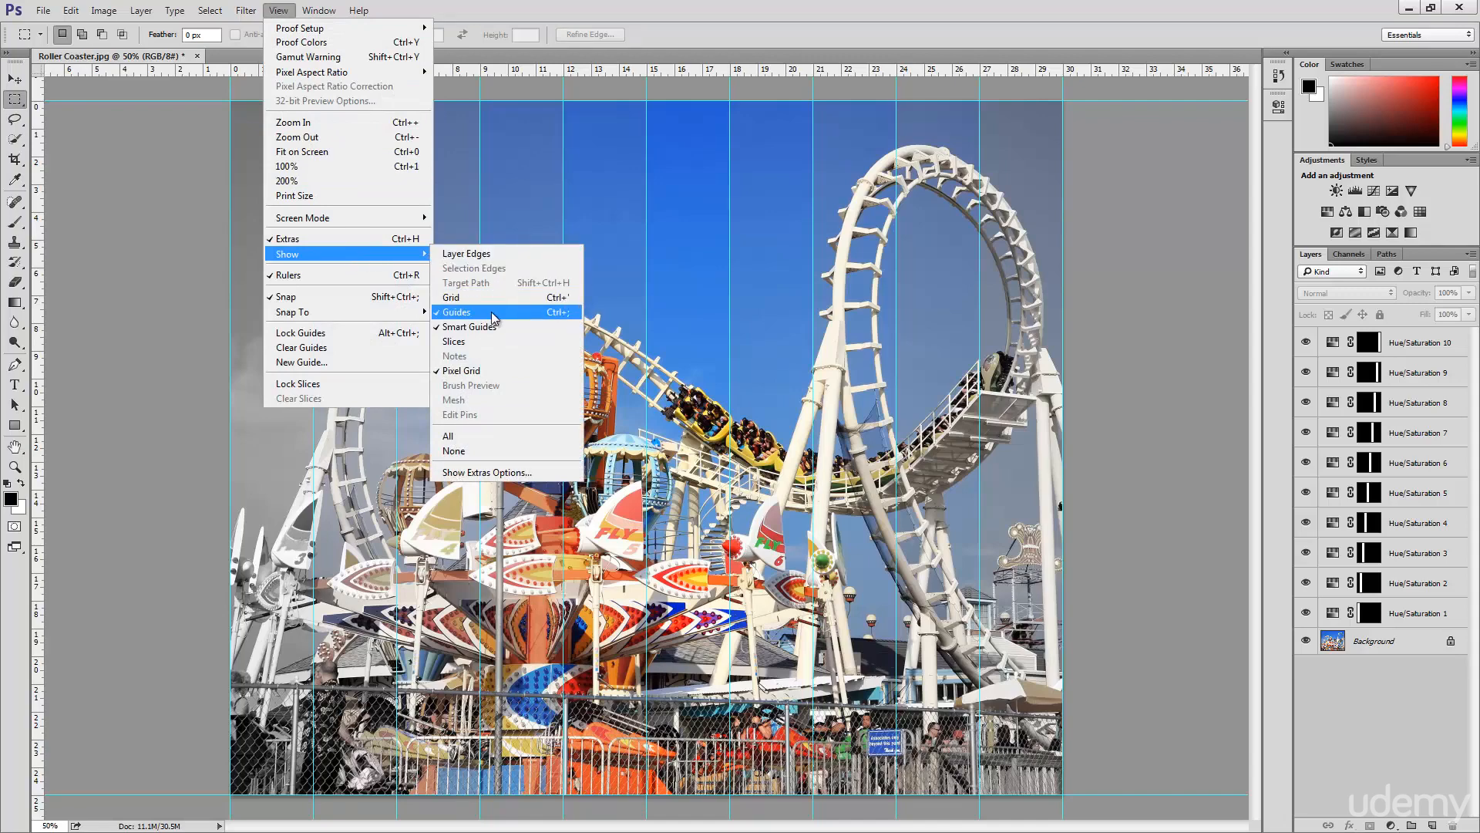
click(492, 312)
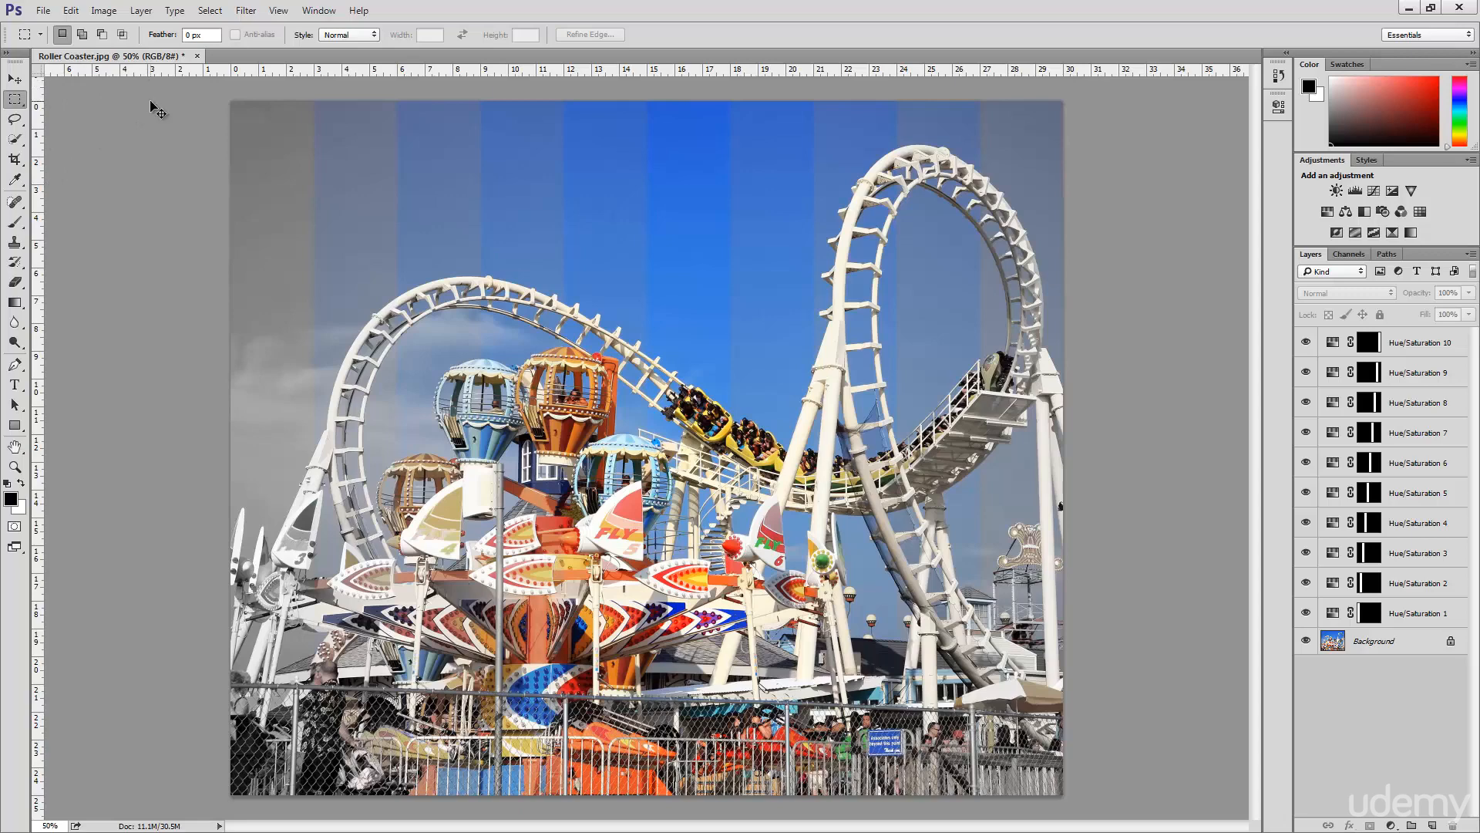
key(ctrl+r)
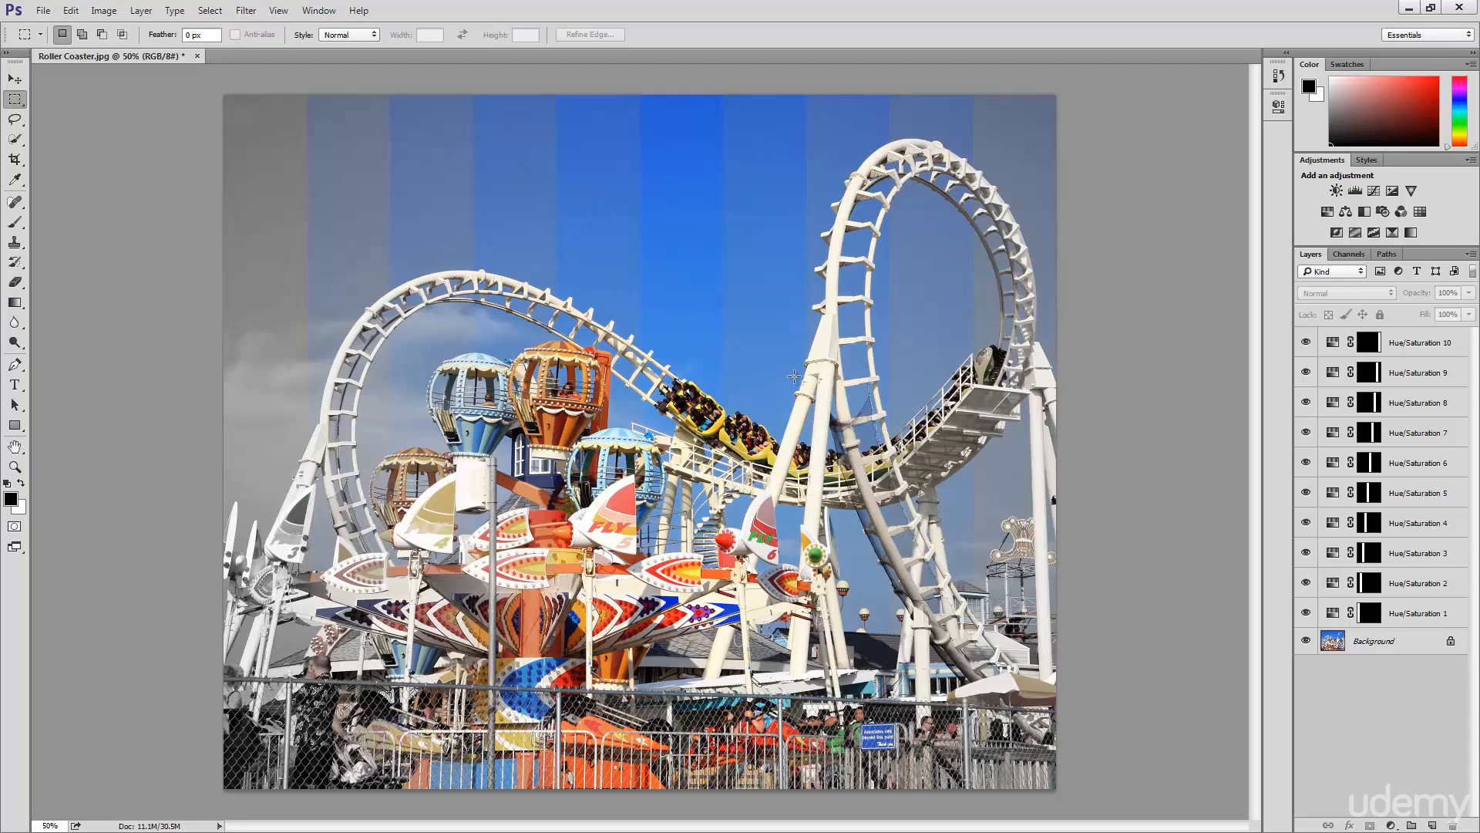
Step: Add a Brightness/Contrast adjustment layer above all the Hue/Saturation layers with Contrast 100, and leave no layer selected
click(1393, 826)
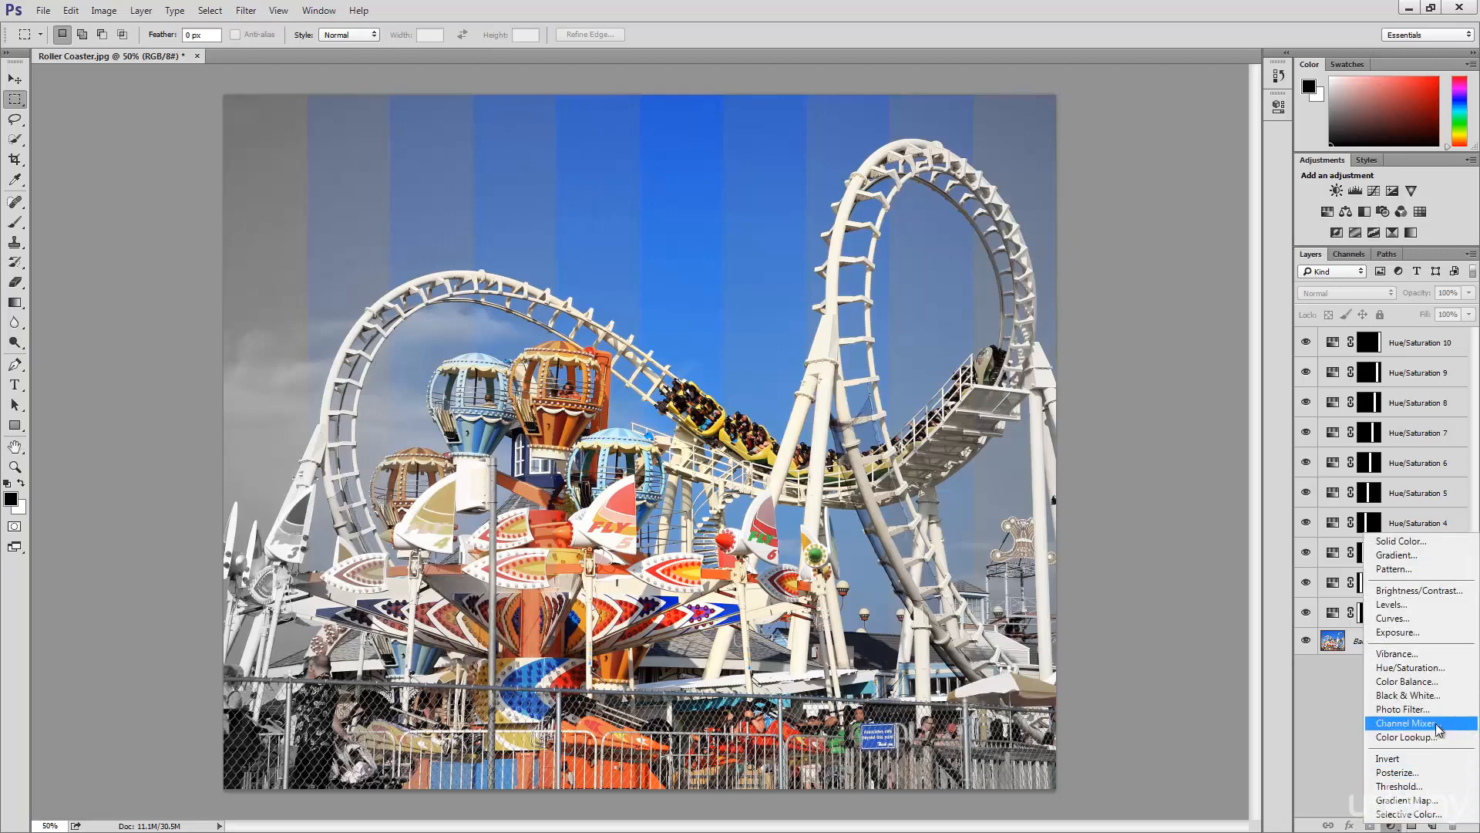
click(1453, 595)
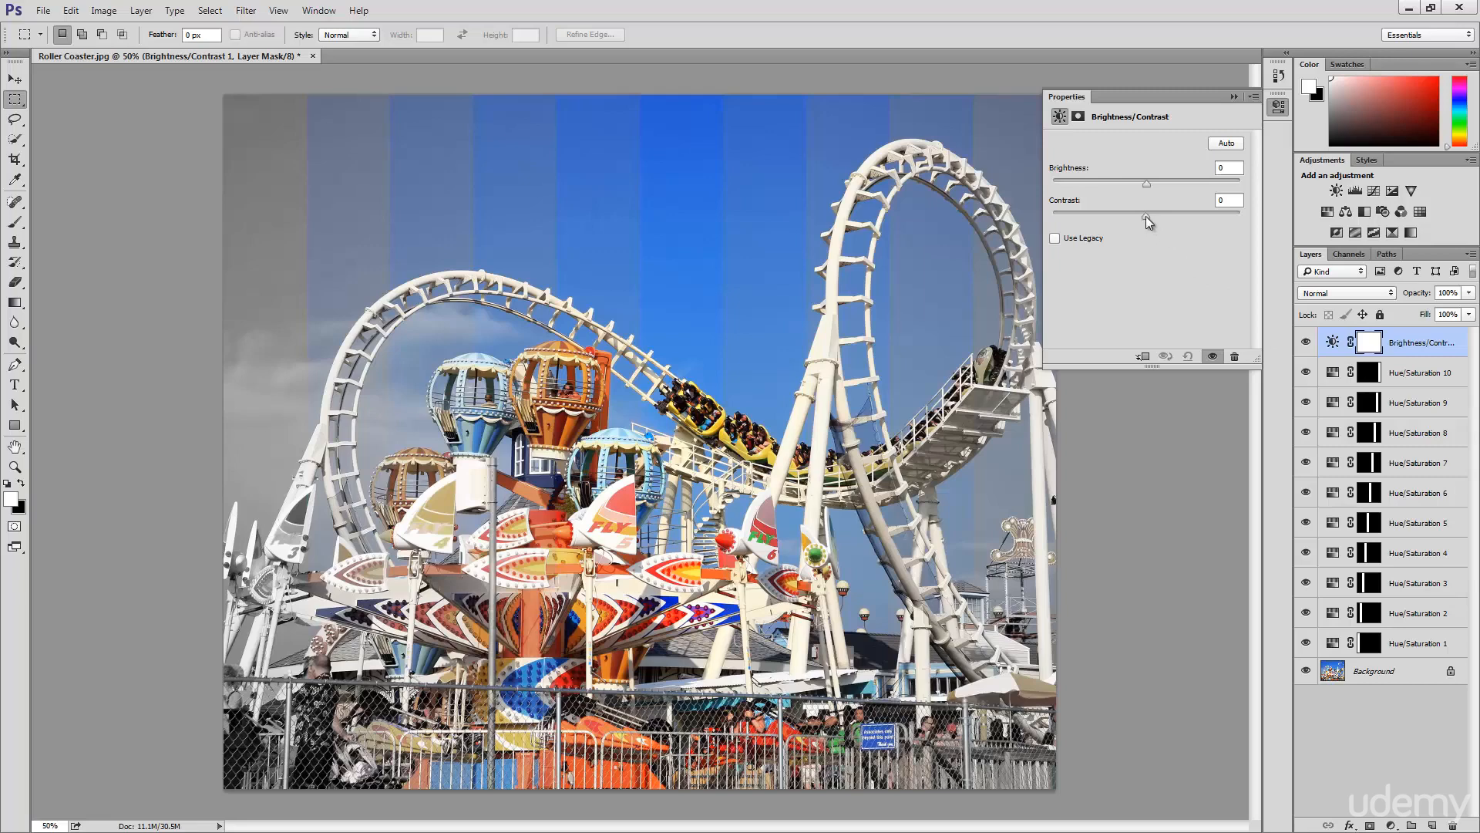
drag(1199, 219, 1256, 225)
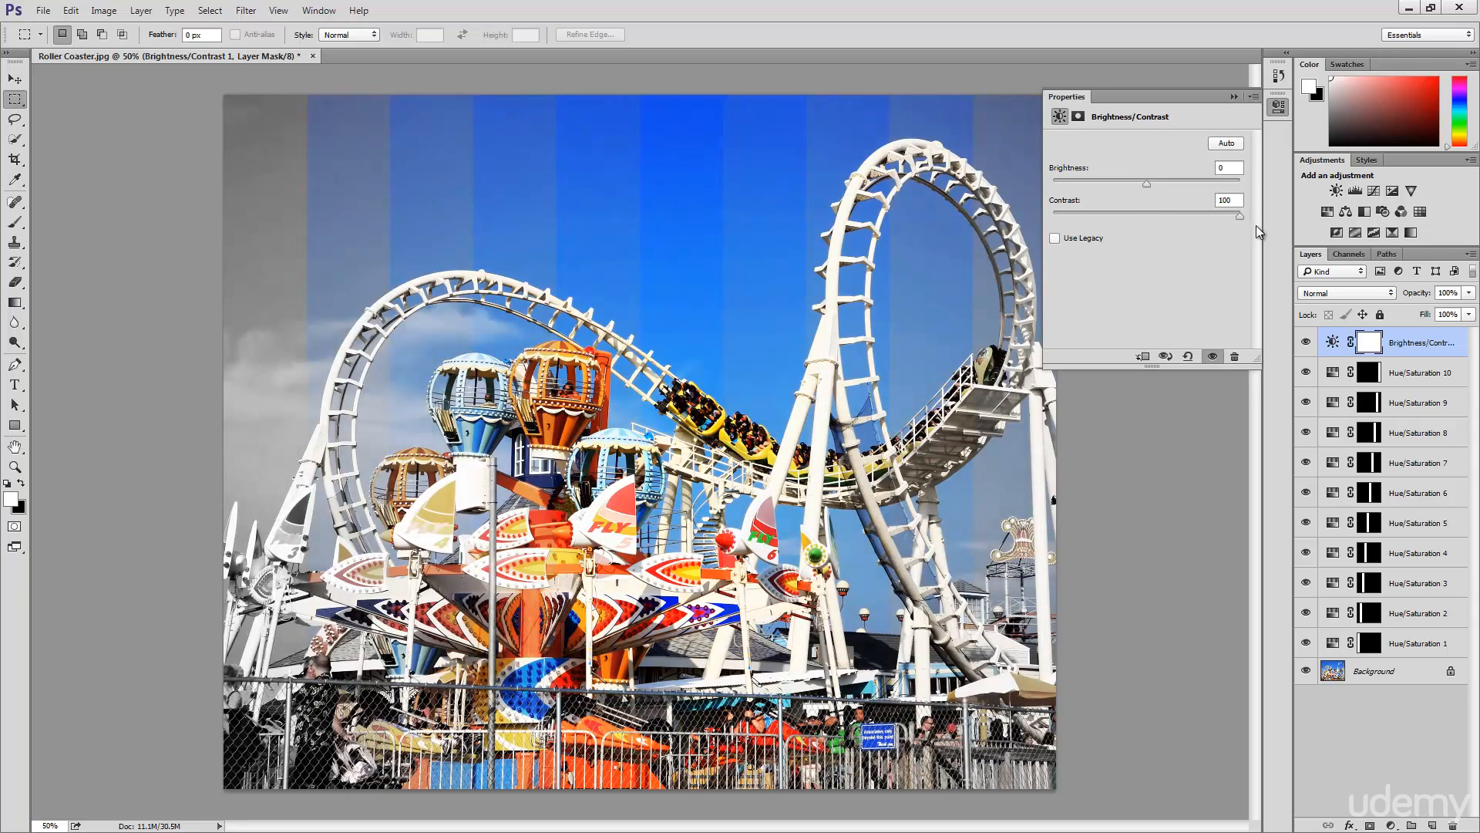
click(1280, 104)
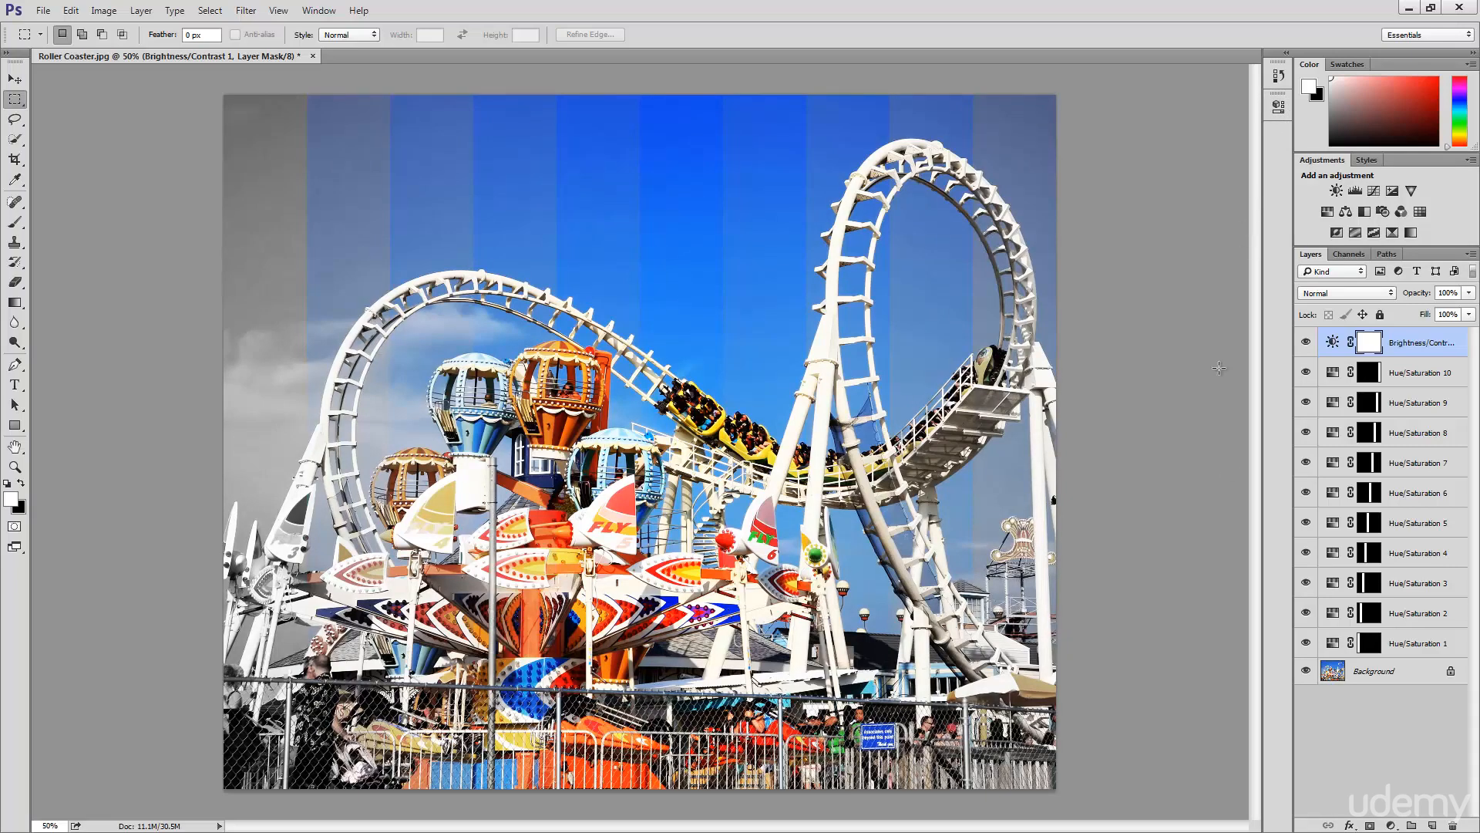
click(1362, 718)
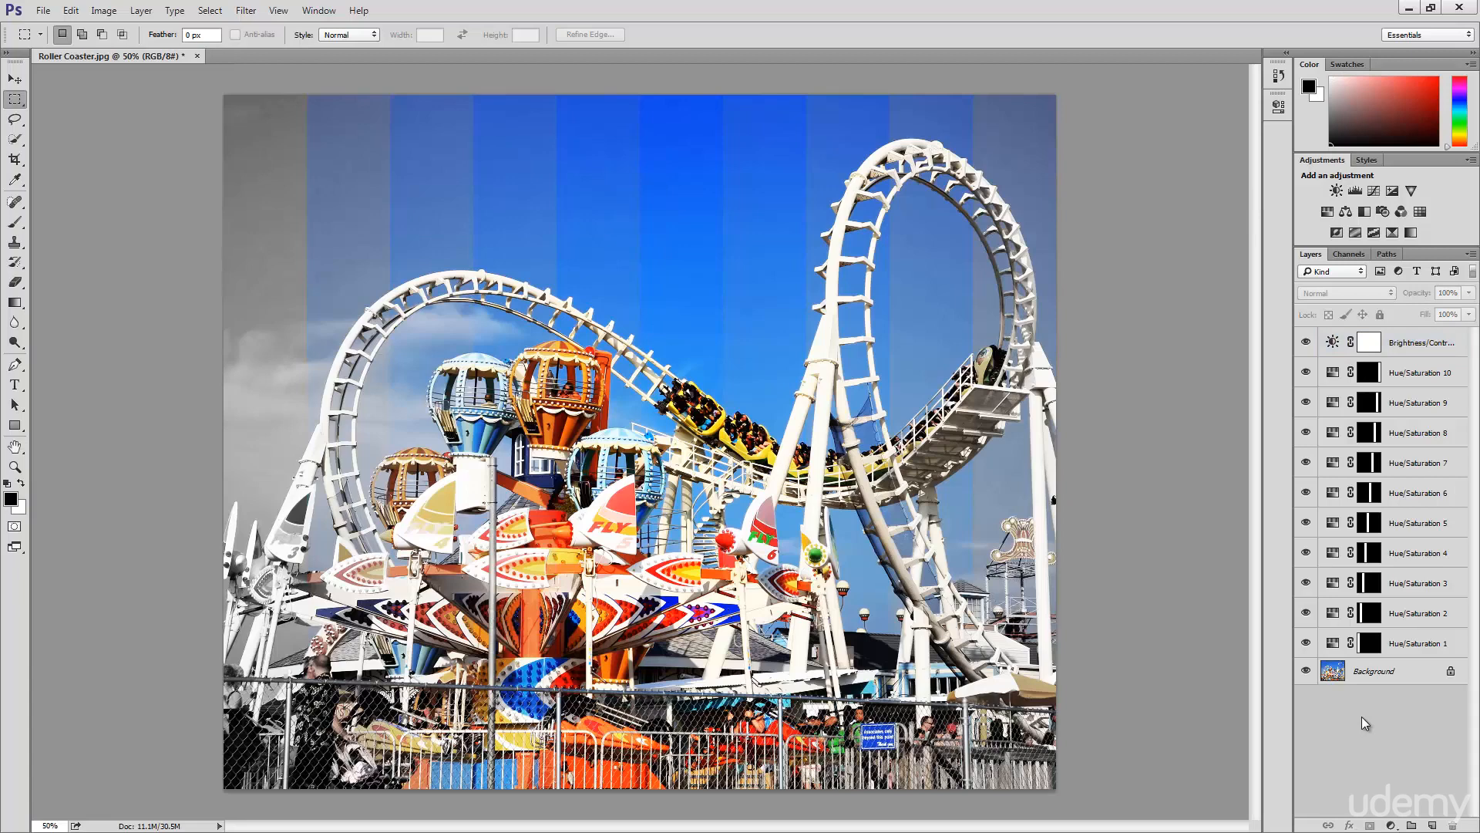